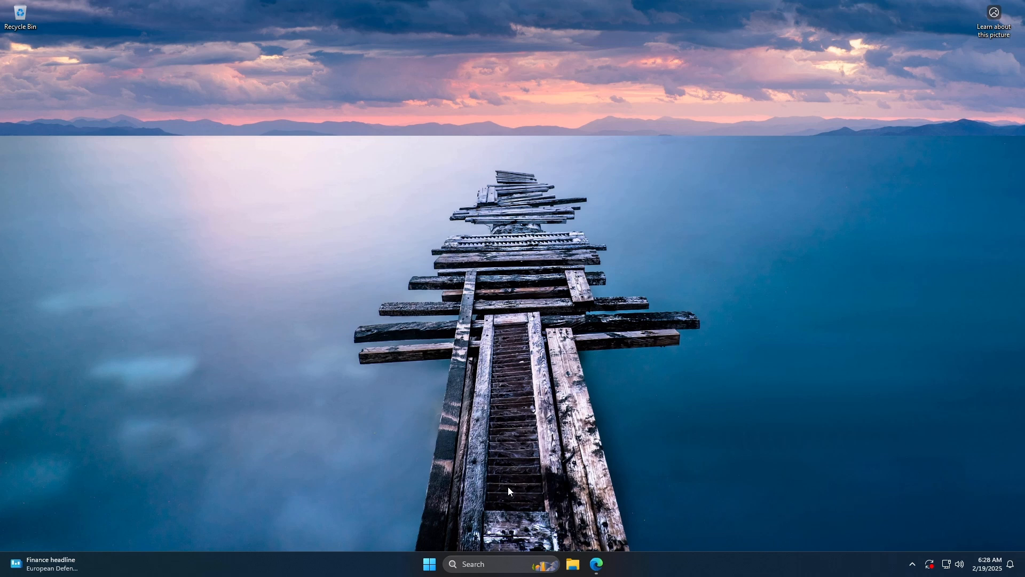
- Bring up the winscript.cc page in Edge, open WinScript's online version, and check its Clean-up options
{"action": "left_click", "coordinate": [597, 563]}
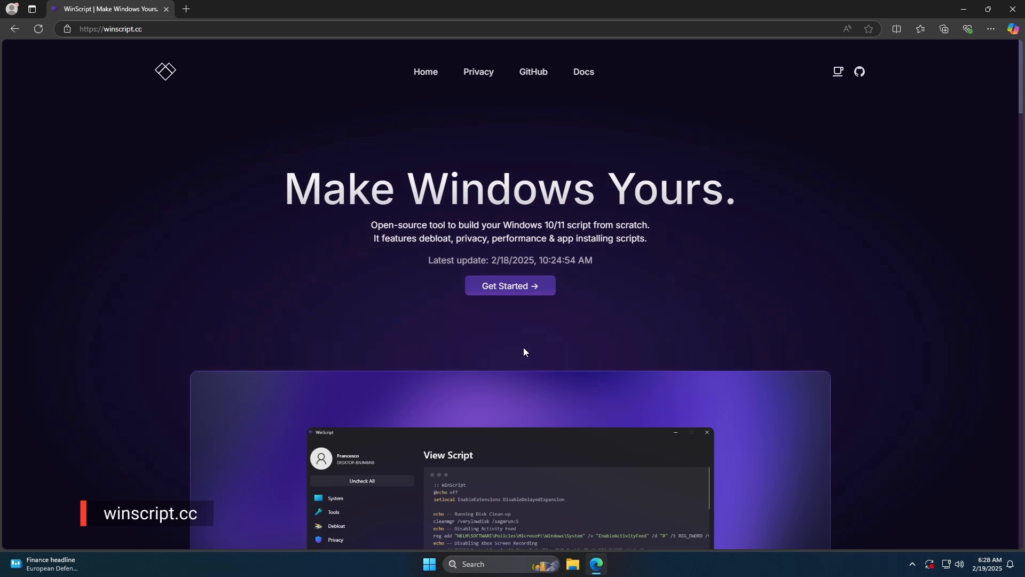
{"action": "left_click", "coordinate": [517, 291]}
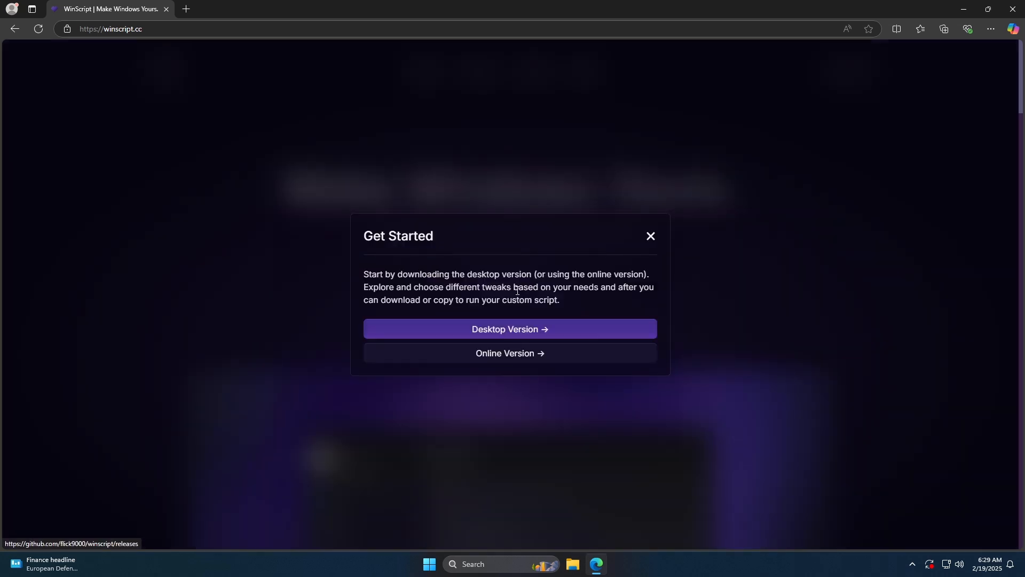
{"action": "left_click", "coordinate": [522, 355]}
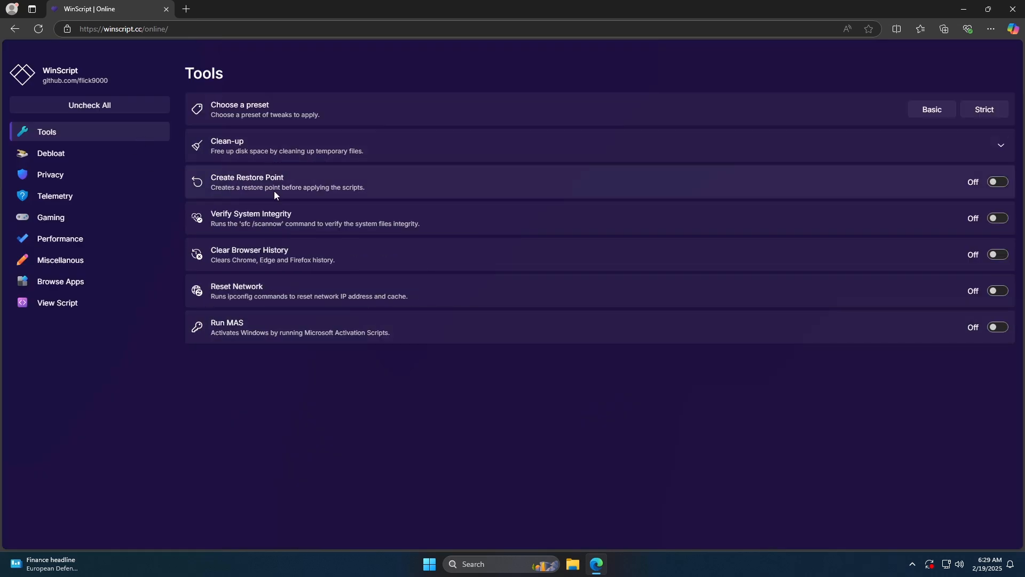
{"action": "left_click", "coordinate": [460, 146]}
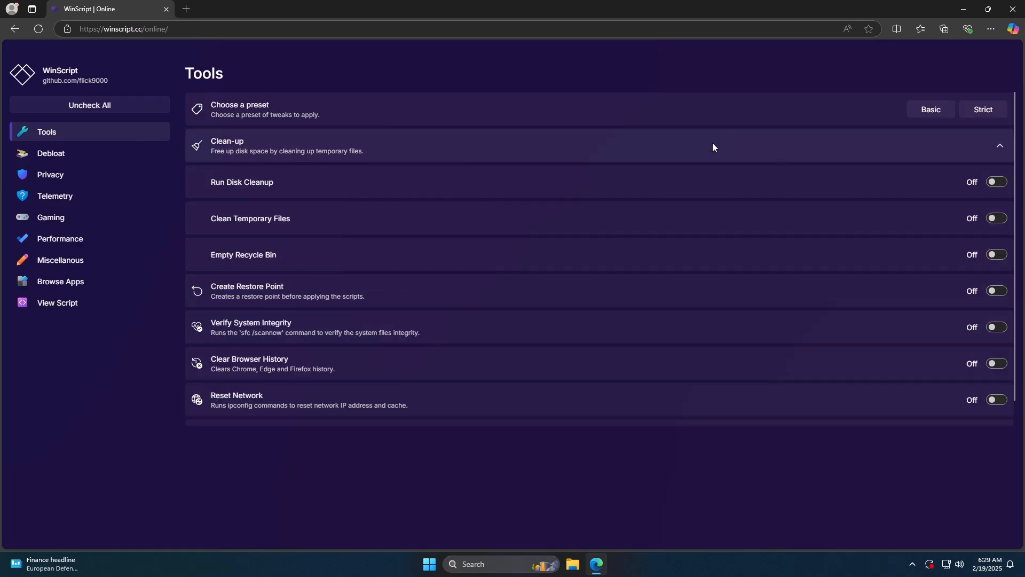
{"action": "left_click", "coordinate": [226, 149]}
- In the Debloat settings, enable Remove OneDrive and Debloat Edge, plus Disable Recall under Windows Features
{"action": "left_click", "coordinate": [90, 154]}
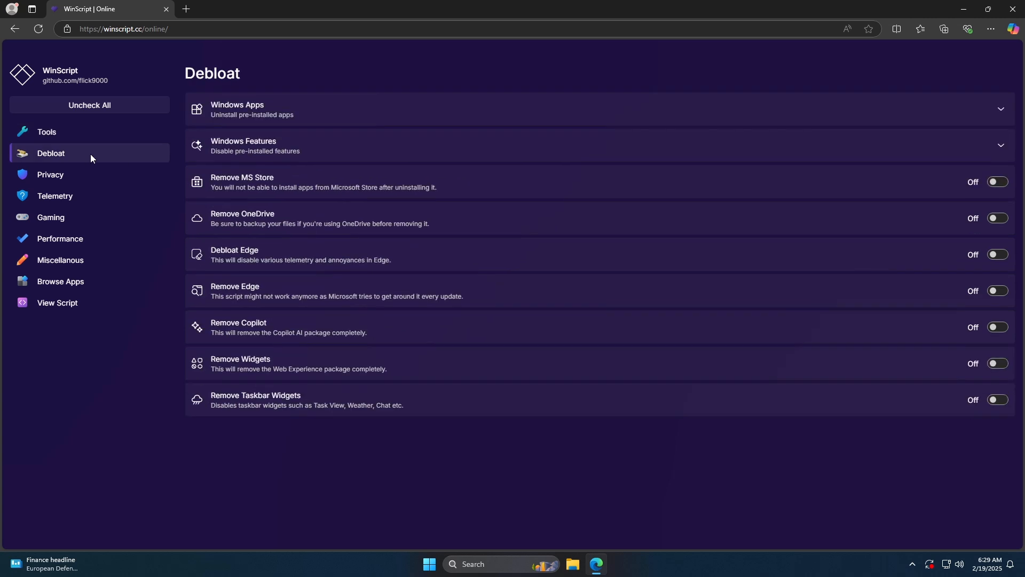
{"action": "left_click", "coordinate": [997, 218]}
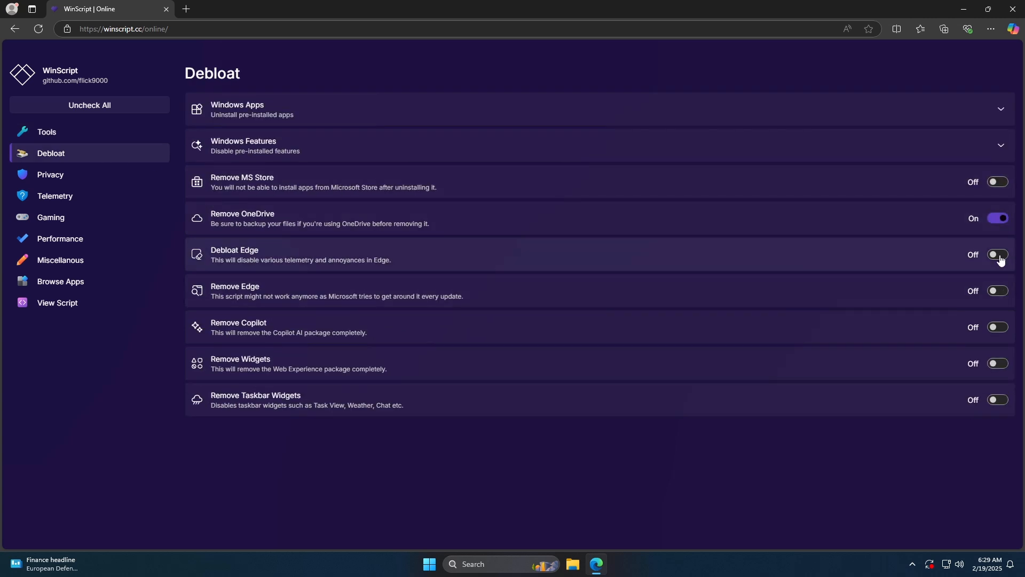
{"action": "left_click", "coordinate": [1000, 259]}
{"action": "left_click", "coordinate": [987, 152]}
{"action": "left_click", "coordinate": [996, 218]}
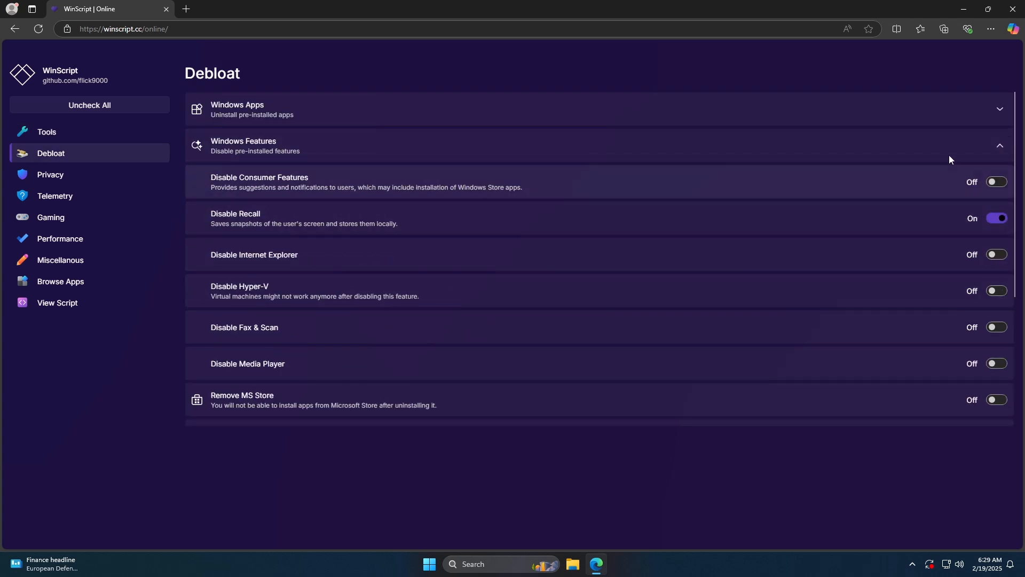
{"action": "left_click", "coordinate": [949, 156]}
- Enable Remove Third-Party Apps under Windows Apps, and enable Remove Copilot in the Debloat settings
{"action": "left_click", "coordinate": [894, 108]}
{"action": "left_click", "coordinate": [997, 146]}
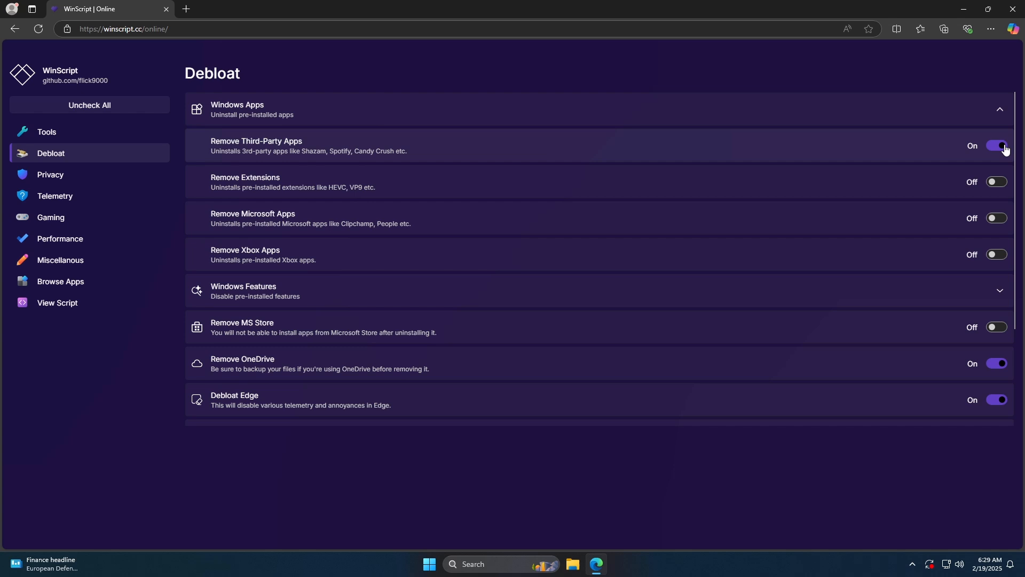
{"action": "left_click", "coordinate": [784, 123]}
{"action": "left_click", "coordinate": [997, 327]}
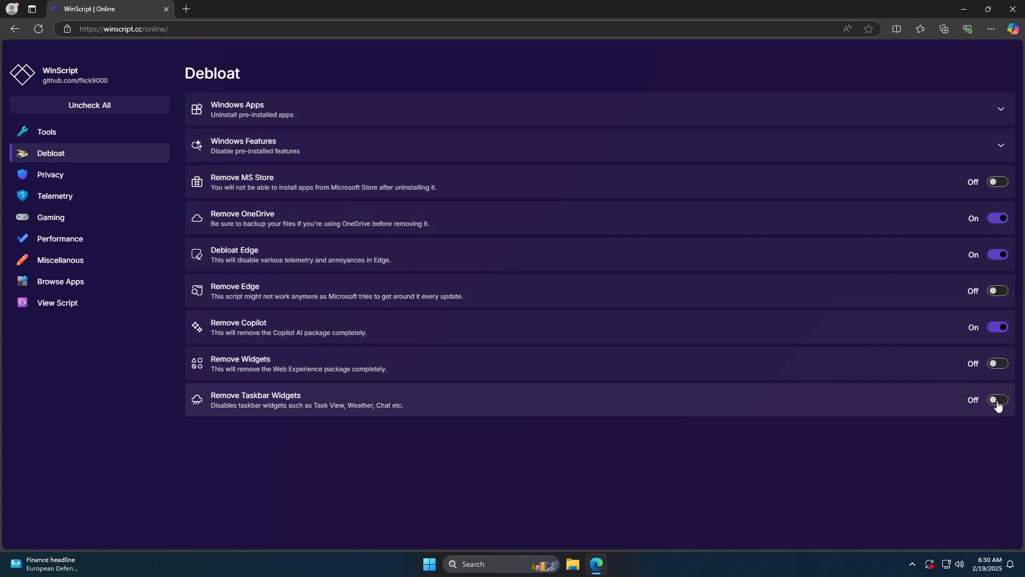
- In the Privacy settings, disable app access to location, camera and microphone, plus the activity feed and automatic map downloads
{"action": "left_click", "coordinate": [97, 175]}
{"action": "left_click", "coordinate": [601, 108]}
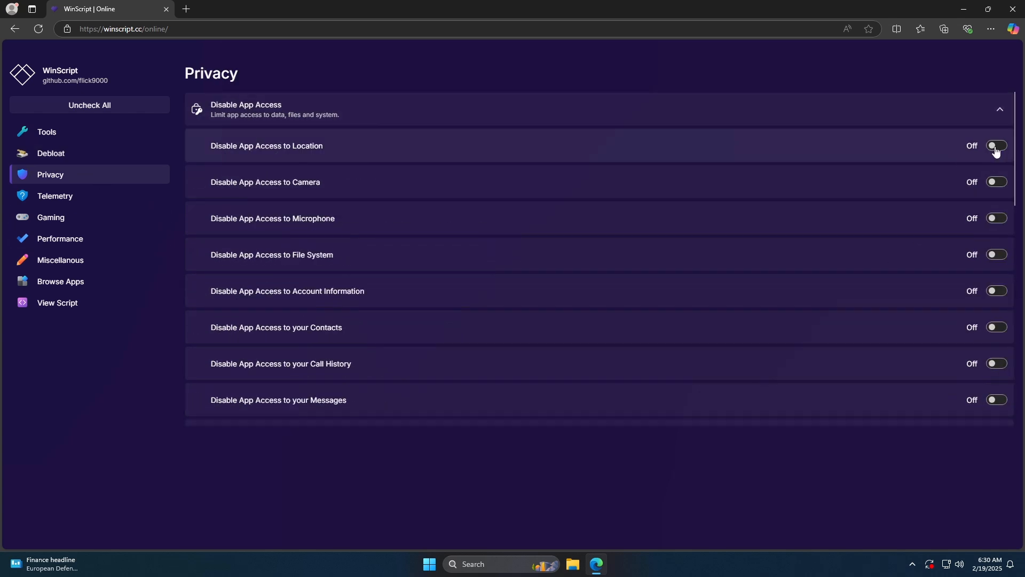
{"action": "left_click", "coordinate": [997, 146]}
{"action": "left_click", "coordinate": [996, 182]}
{"action": "left_click", "coordinate": [996, 218]}
{"action": "left_click", "coordinate": [998, 110]}
{"action": "left_click", "coordinate": [998, 219]}
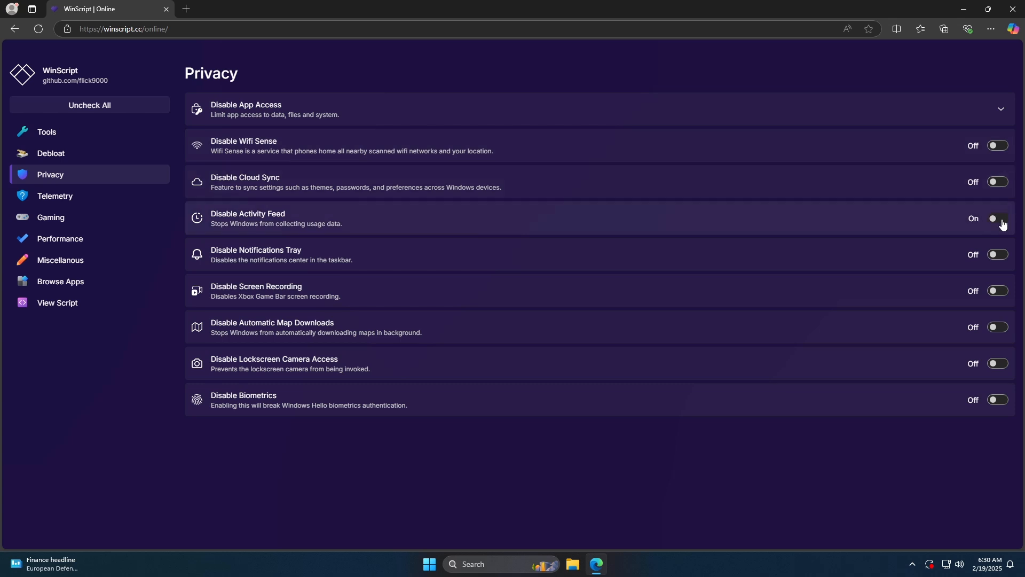
{"action": "left_click", "coordinate": [996, 327]}
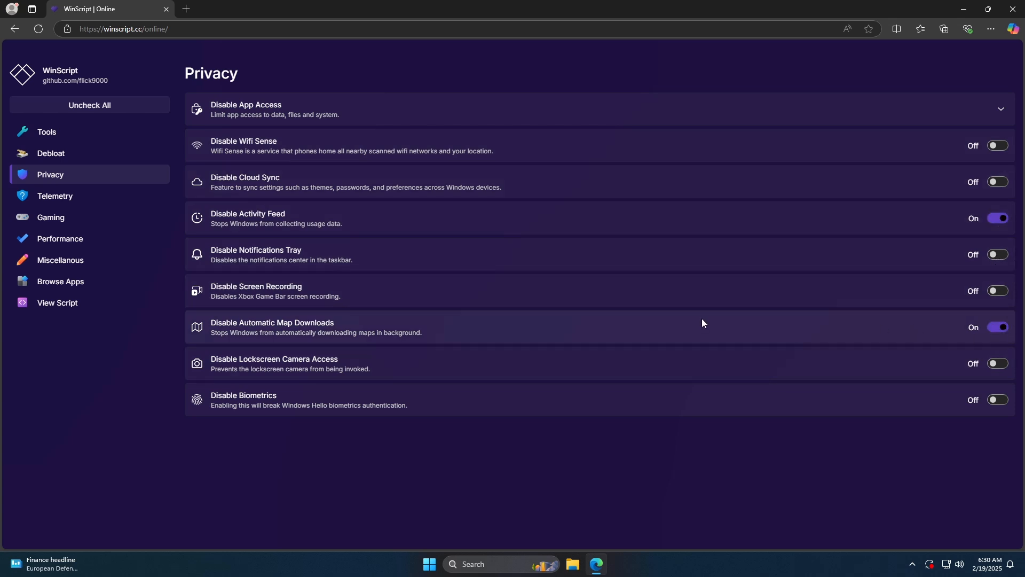
- Look through the Disable Telemetry options in the Telemetry settings
{"action": "left_click", "coordinate": [93, 197]}
{"action": "left_click", "coordinate": [377, 107]}
{"action": "scroll", "coordinate": [418, 223], "scroll_direction": "down", "scroll_amount": 2}
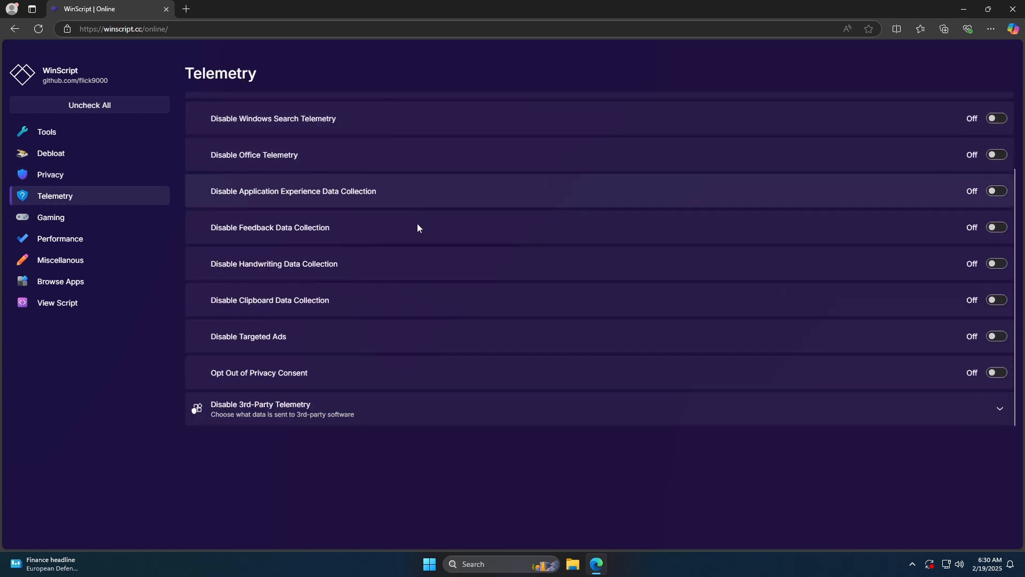
{"action": "scroll", "coordinate": [748, 307], "scroll_direction": "up", "scroll_amount": 2}
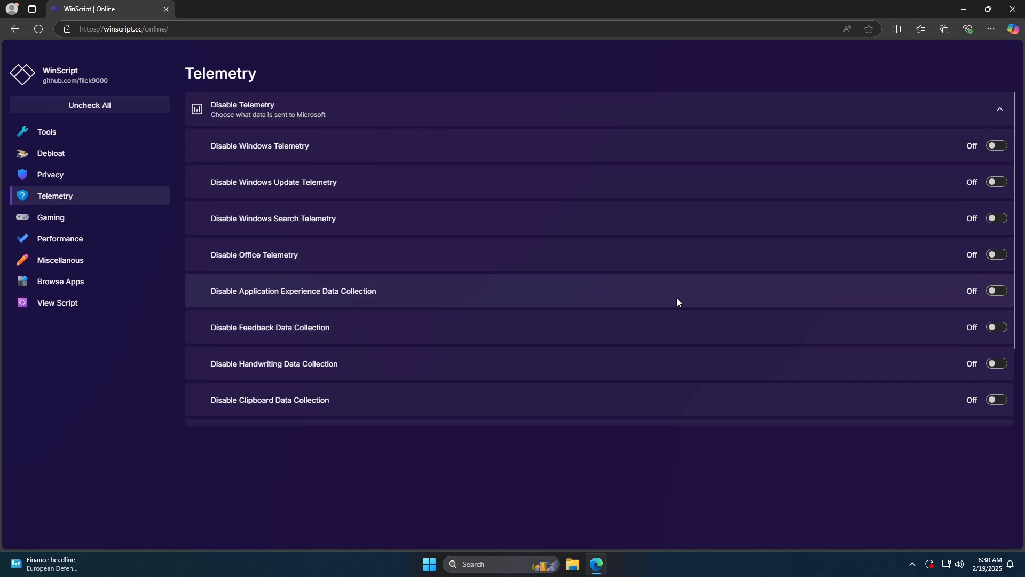
- Choose Cloudflare DNS as the preferred DNS in the Performance settings
{"action": "left_click", "coordinate": [51, 218]}
{"action": "left_click", "coordinate": [996, 182]}
{"action": "left_click", "coordinate": [100, 240]}
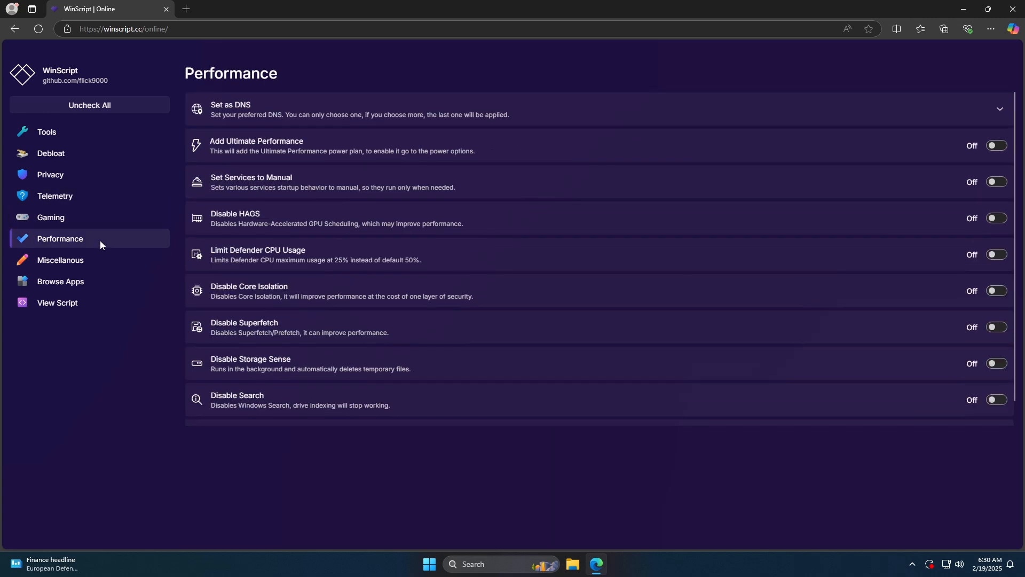
{"action": "left_click", "coordinate": [981, 111]}
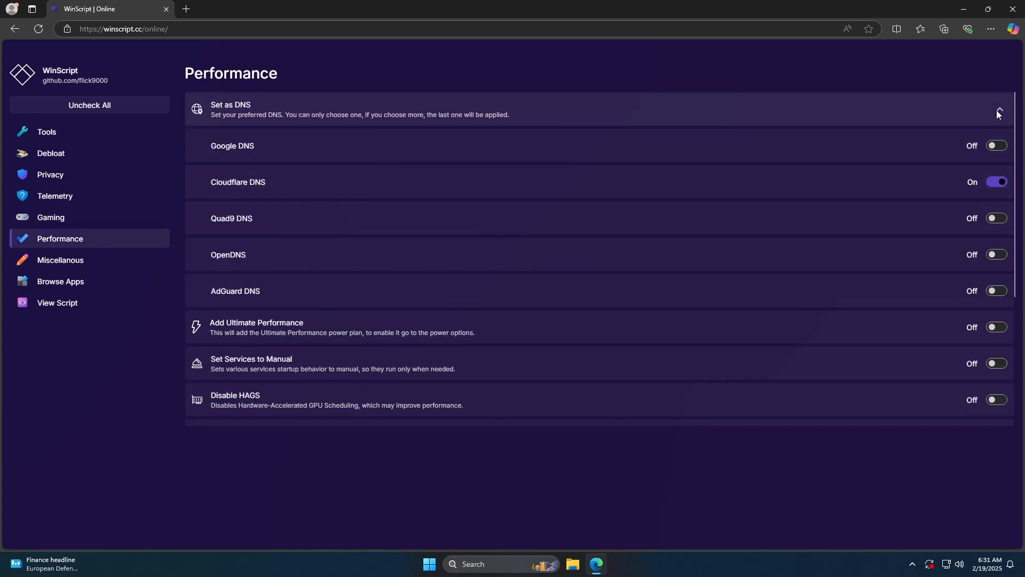
{"action": "left_click", "coordinate": [998, 109]}
- Enable the Disable HAGS, Disable Core Isolation and Disable Hibernation tweaks in the Performance settings
{"action": "left_click", "coordinate": [985, 220]}
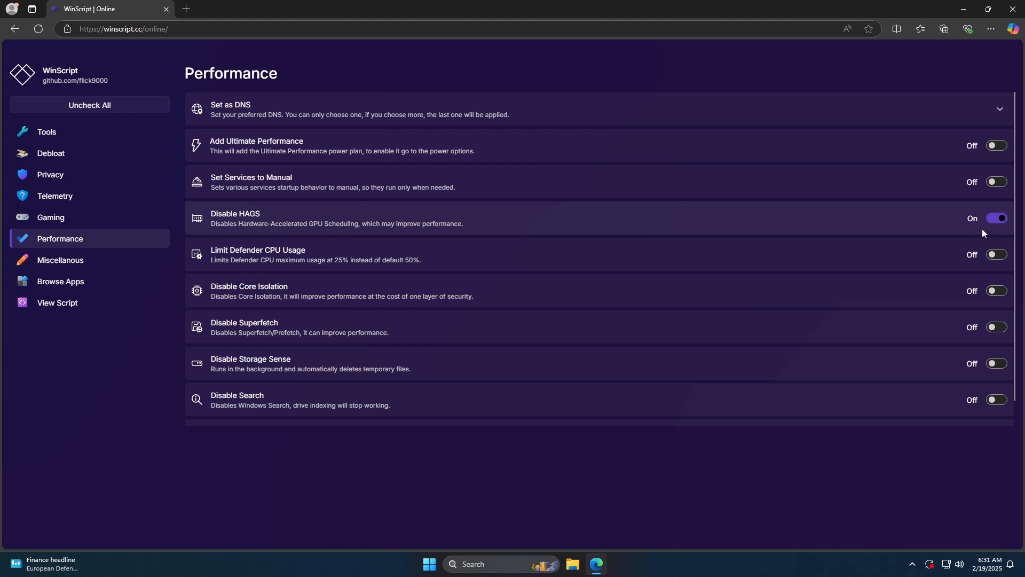
{"action": "left_click", "coordinate": [996, 290]}
{"action": "scroll", "coordinate": [988, 331], "scroll_direction": "down", "scroll_amount": 1}
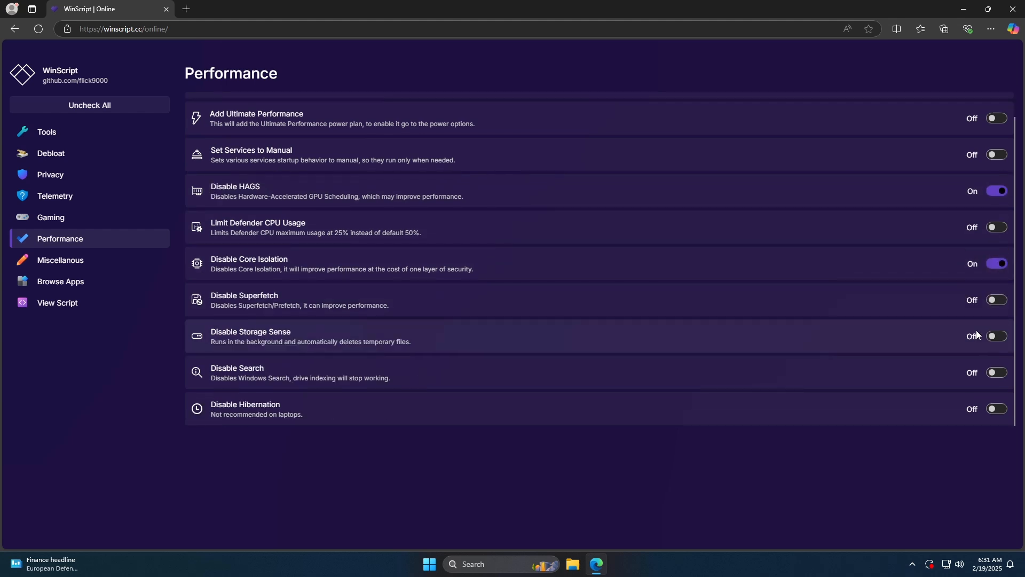
{"action": "left_click", "coordinate": [997, 409]}
- In the Miscellanous settings, enable Add End Task to Context Menu and Show File Extensions
{"action": "left_click", "coordinate": [94, 260]}
{"action": "left_click", "coordinate": [997, 145]}
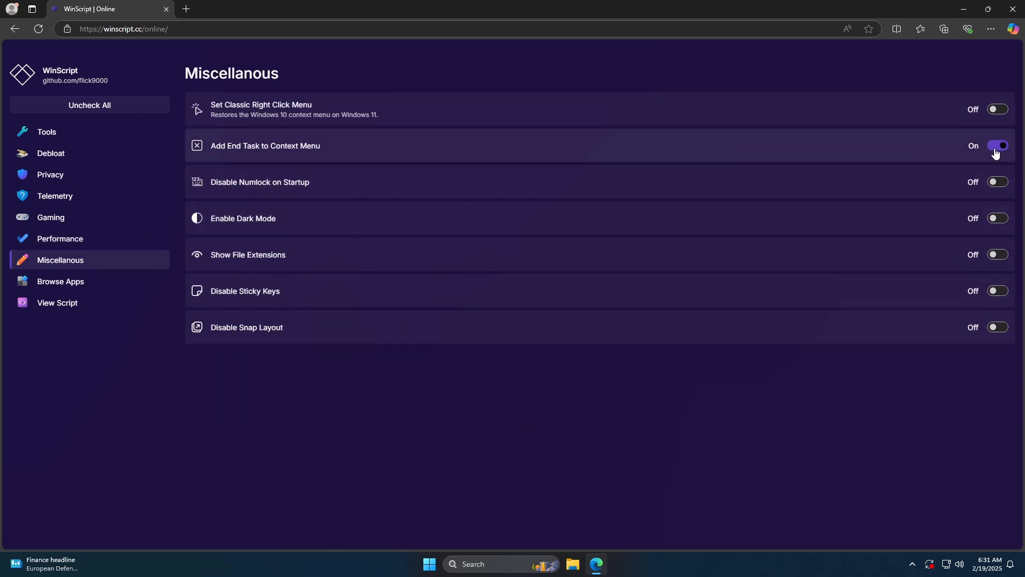
{"action": "left_click", "coordinate": [997, 254]}
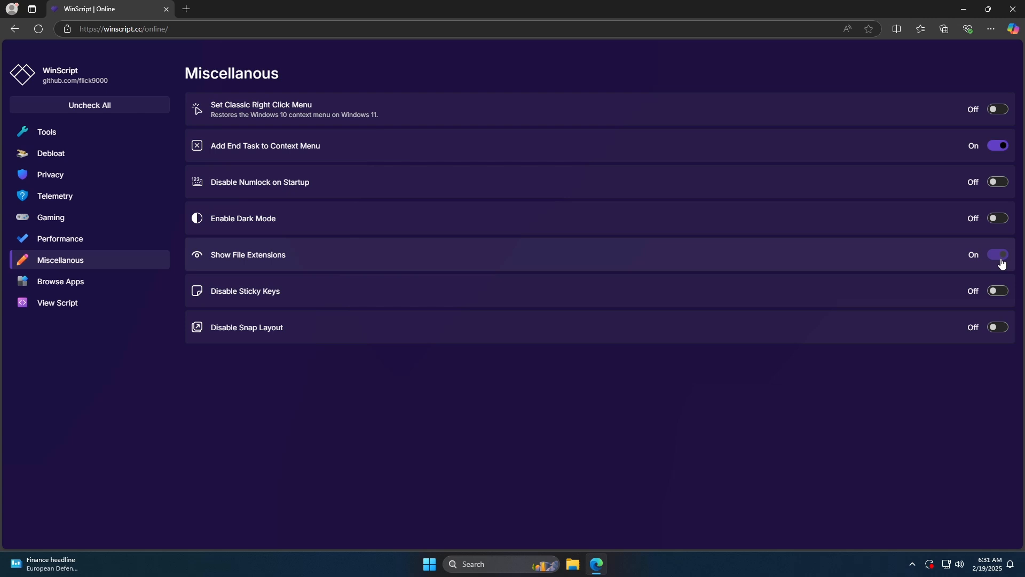
- In the app catalogue, enable installing Chrome from the Browsers group and 7Zip from the Compression group
{"action": "left_click", "coordinate": [89, 279]}
{"action": "left_click", "coordinate": [899, 168]}
{"action": "left_click", "coordinate": [897, 202]}
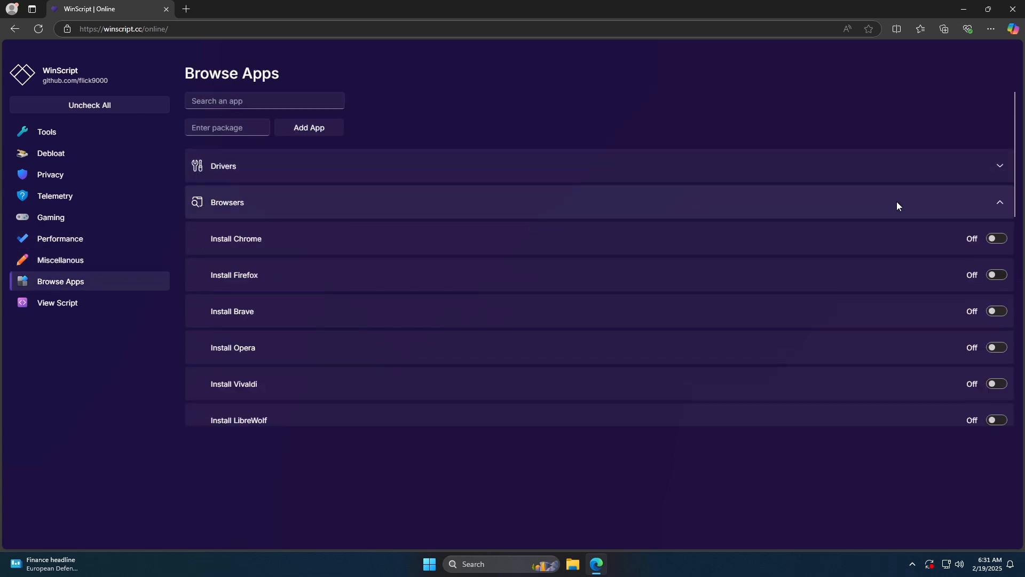
{"action": "left_click", "coordinate": [997, 239]}
{"action": "left_click", "coordinate": [994, 213]}
{"action": "left_click", "coordinate": [994, 238]}
{"action": "left_click", "coordinate": [998, 275]}
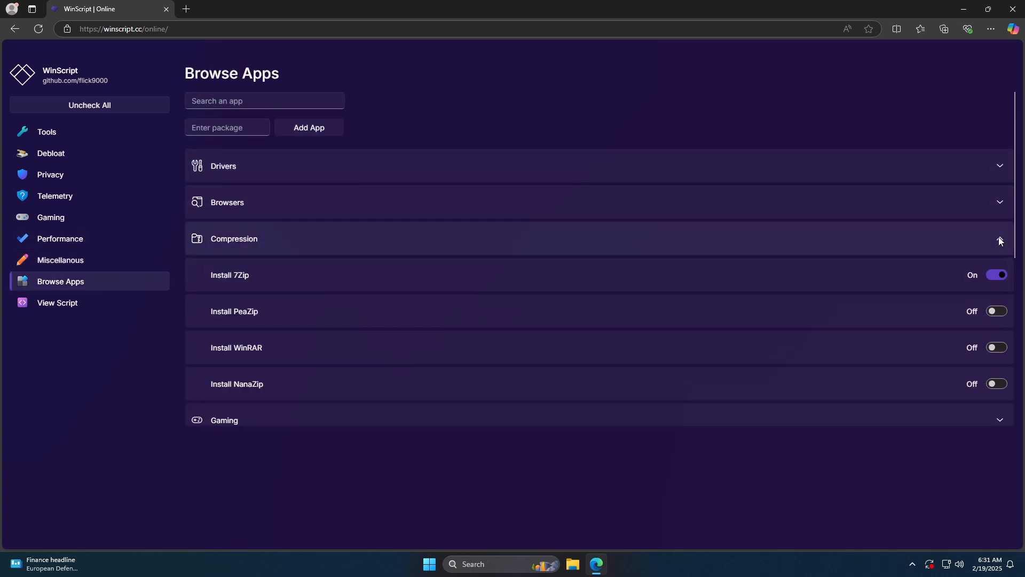
{"action": "left_click", "coordinate": [998, 238]}
- Look through the Gaming and Utilities app groups and enable installing TeamViewer
{"action": "left_click", "coordinate": [998, 278]}
{"action": "scroll", "coordinate": [992, 301], "scroll_direction": "down", "scroll_amount": 2}
{"action": "scroll", "coordinate": [992, 300], "scroll_direction": "down", "scroll_amount": 5}
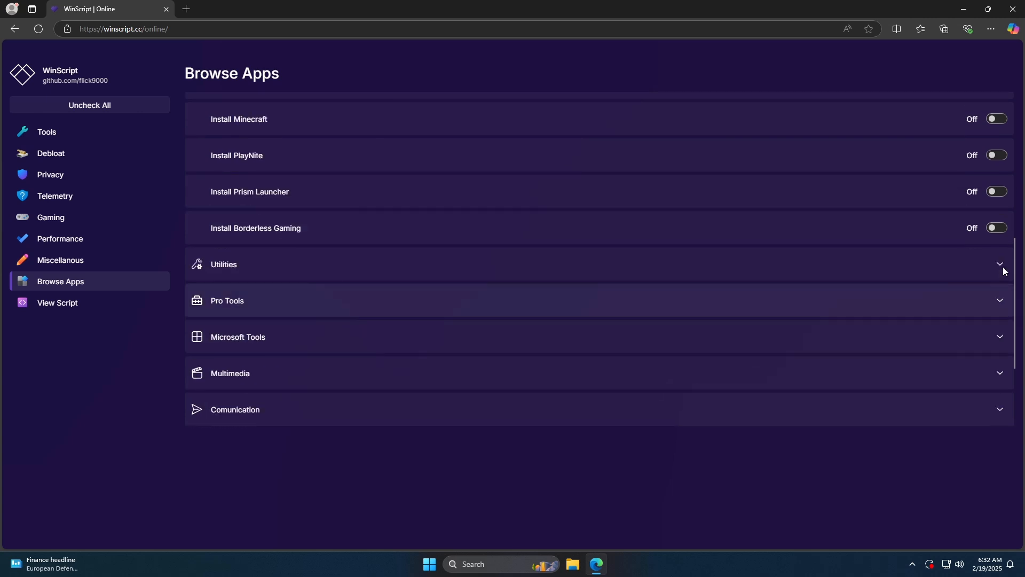
{"action": "left_click", "coordinate": [988, 265]}
{"action": "scroll", "coordinate": [985, 265], "scroll_direction": "down", "scroll_amount": 5}
{"action": "scroll", "coordinate": [986, 265], "scroll_direction": "down", "scroll_amount": 8}
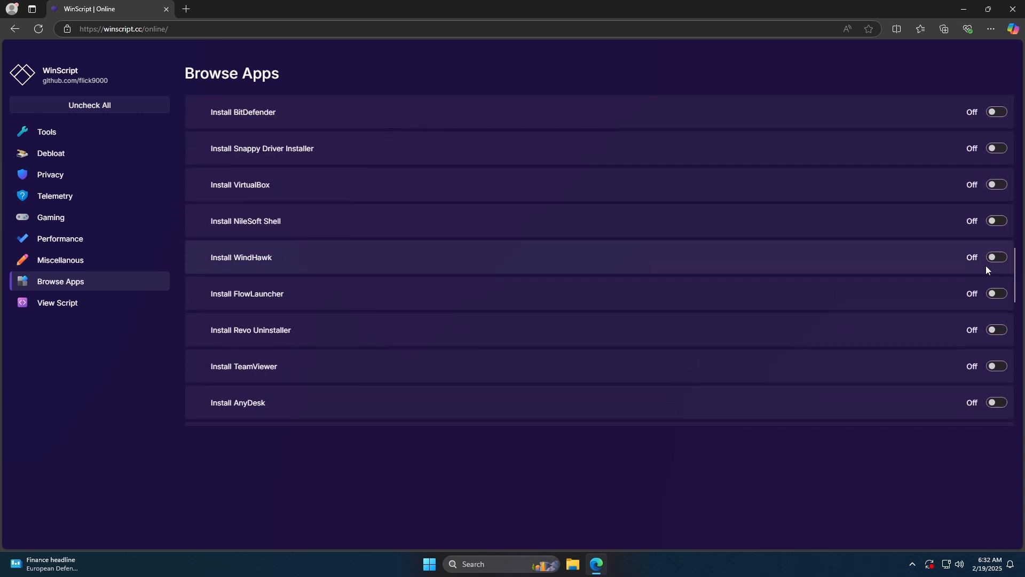
{"action": "left_click", "coordinate": [1000, 263]}
{"action": "scroll", "coordinate": [979, 269], "scroll_direction": "down", "scroll_amount": 6}
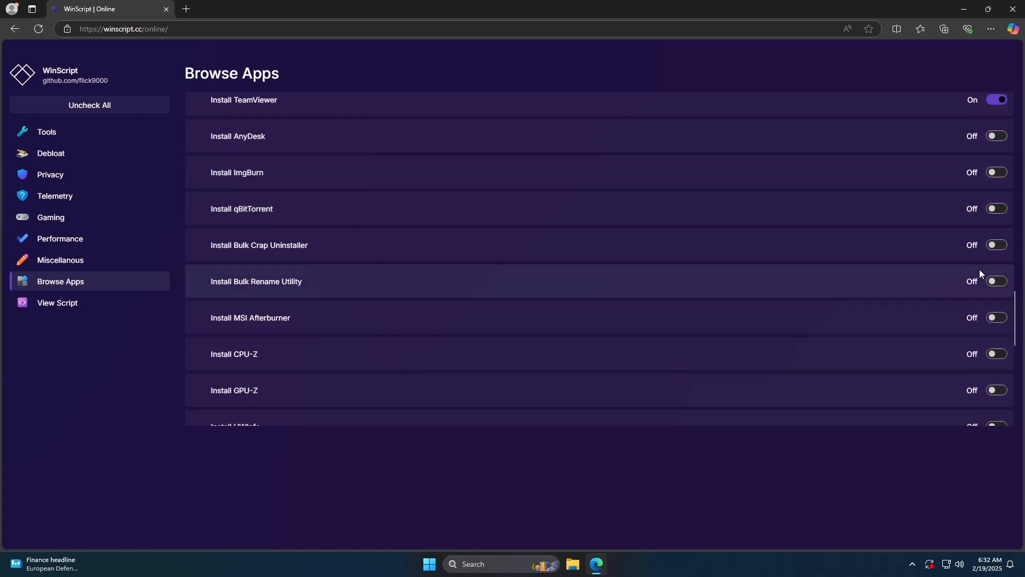
{"action": "left_click", "coordinate": [996, 305]}
- Look through the Pro Tools, Multimedia and Documents groups of installable apps
{"action": "scroll", "coordinate": [959, 302], "scroll_direction": "down", "scroll_amount": 6}
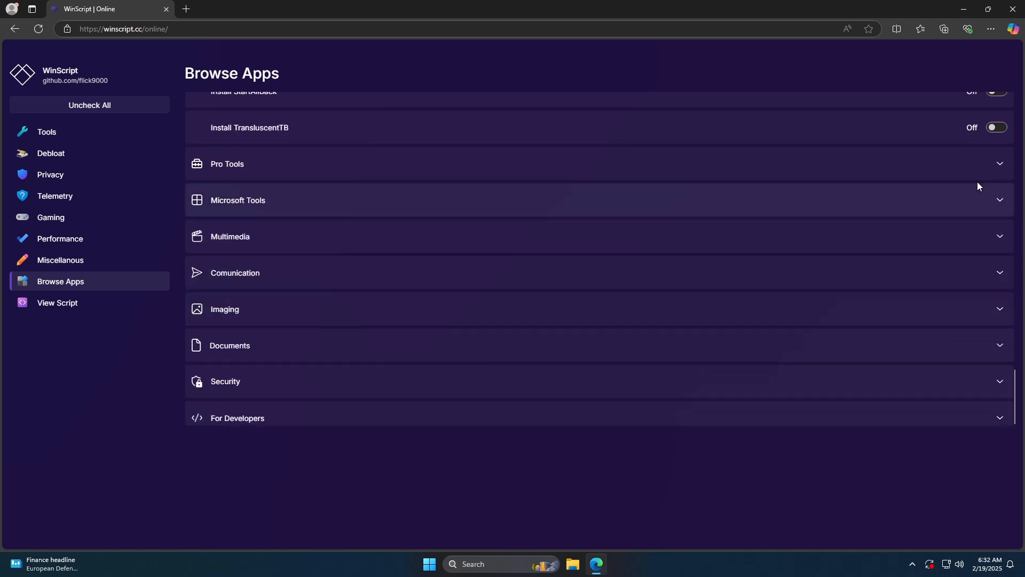
{"action": "left_click", "coordinate": [1000, 166]}
{"action": "left_click", "coordinate": [1000, 168]}
{"action": "left_click", "coordinate": [999, 236]}
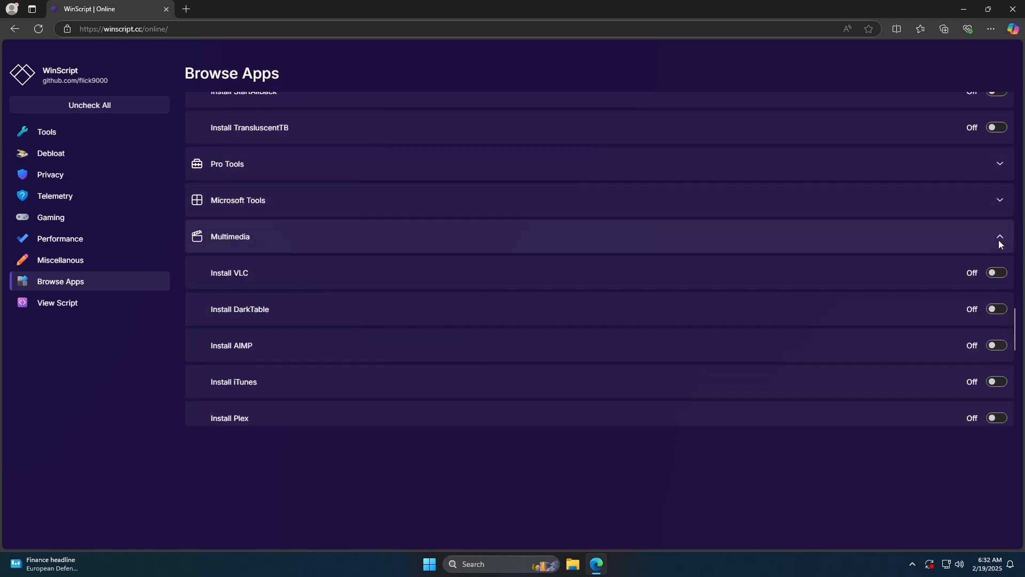
{"action": "left_click", "coordinate": [999, 239]}
{"action": "left_click", "coordinate": [1002, 334]}
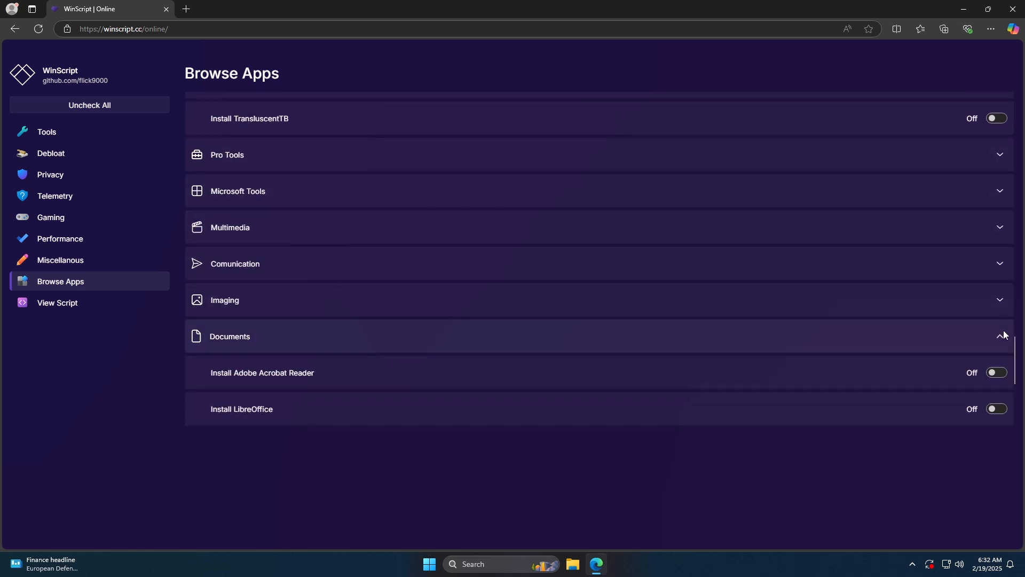
{"action": "left_click", "coordinate": [1002, 335]}
- Download the generated script as winscript.bat, choose to keep the file anyway, and minimize the browser window
{"action": "left_click", "coordinate": [87, 306]}
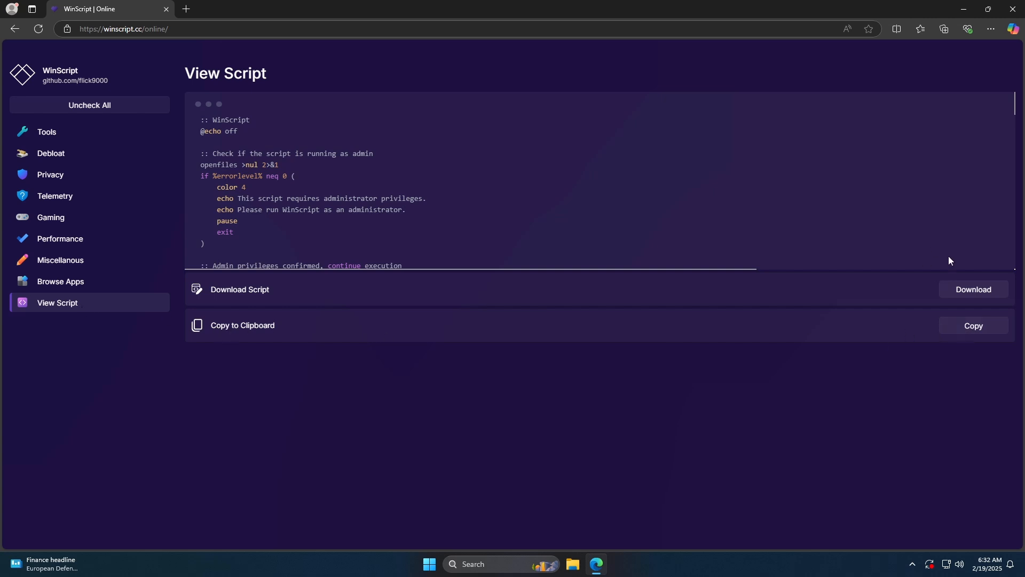
{"action": "left_click", "coordinate": [957, 294]}
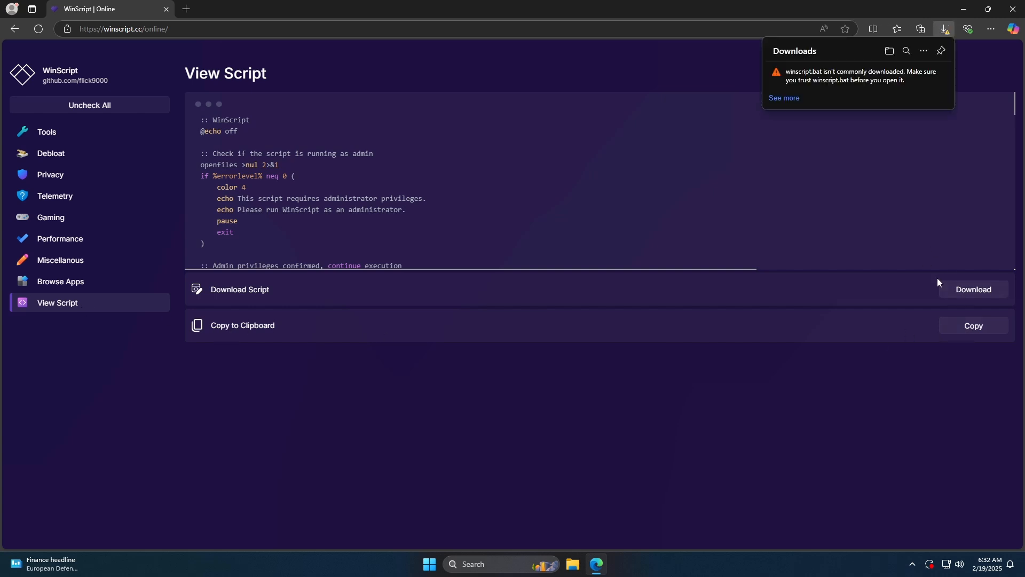
{"action": "left_click", "coordinate": [933, 74]}
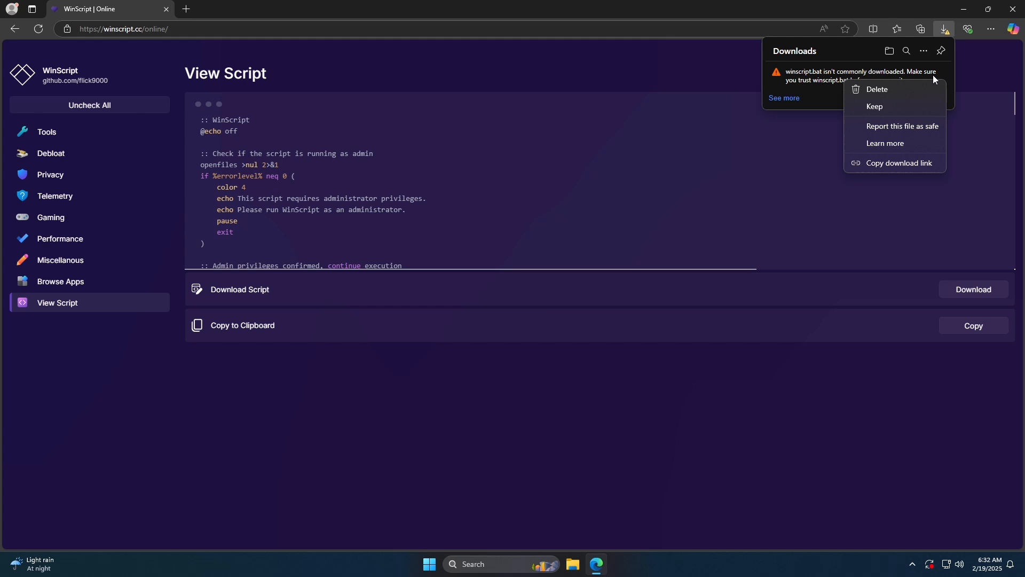
{"action": "left_click", "coordinate": [874, 107]}
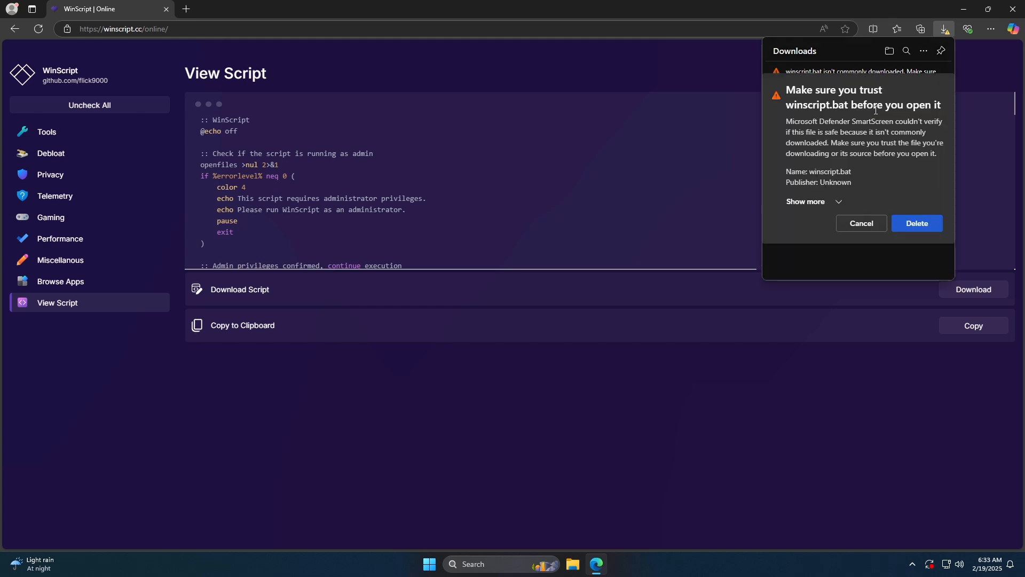
{"action": "left_click", "coordinate": [838, 202]}
{"action": "left_click", "coordinate": [811, 219]}
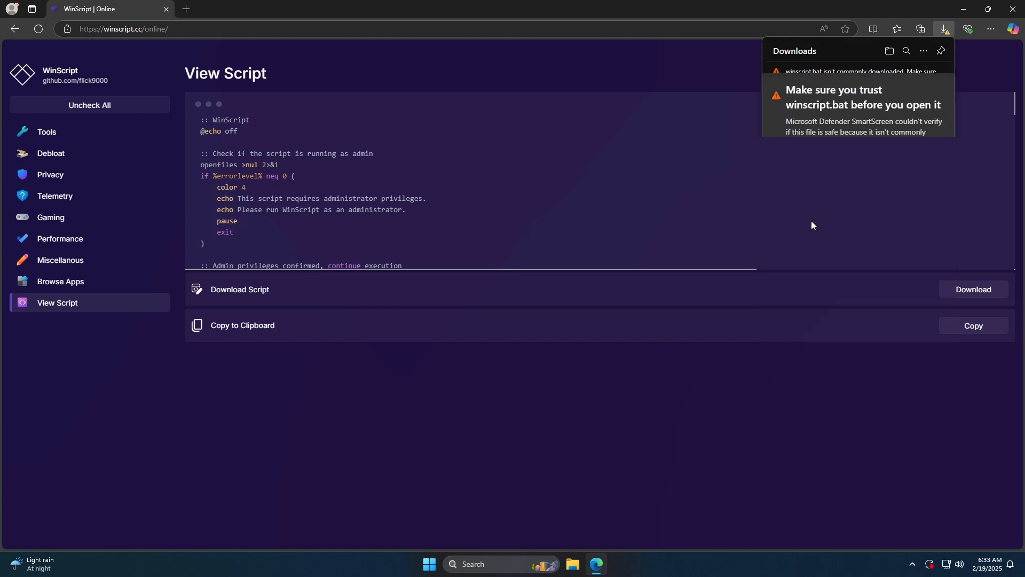
{"action": "left_click", "coordinate": [941, 36]}
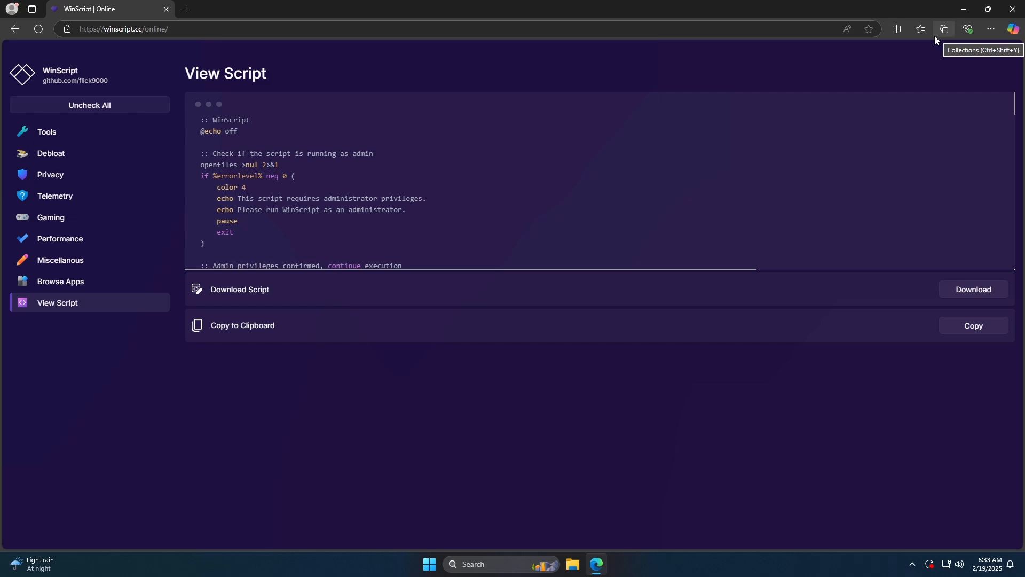
{"action": "left_click", "coordinate": [967, 10]}
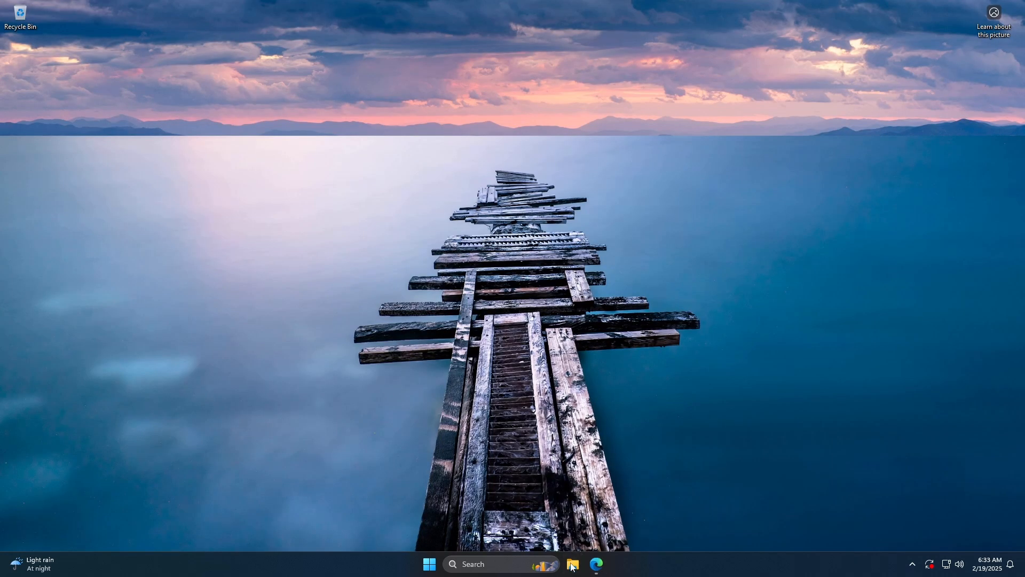
- Open the Downloads folder in File Explorer and locate the downloaded winscript.bat
{"action": "left_click", "coordinate": [572, 565]}
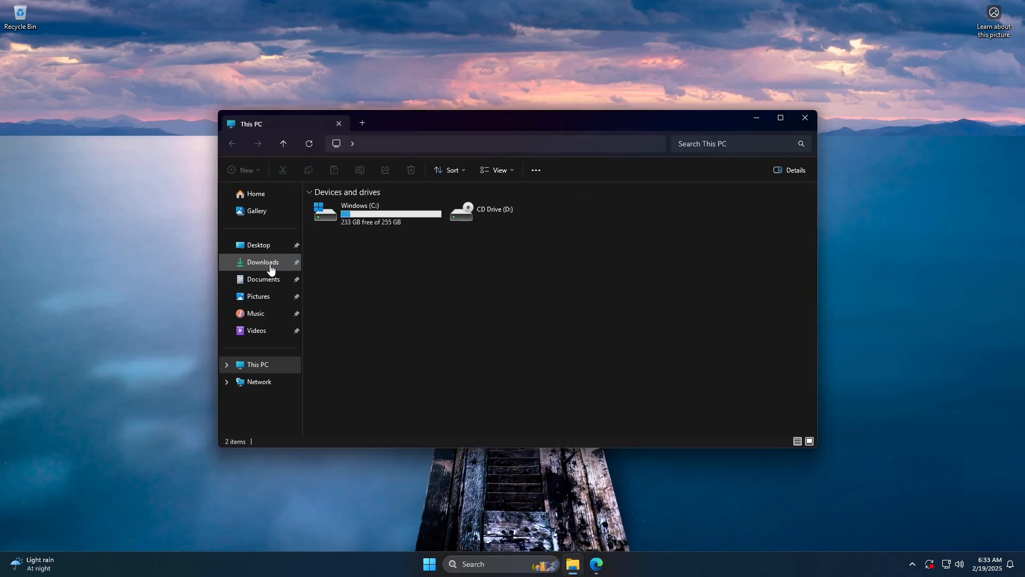
{"action": "left_click", "coordinate": [269, 263]}
{"action": "left_click", "coordinate": [374, 223]}
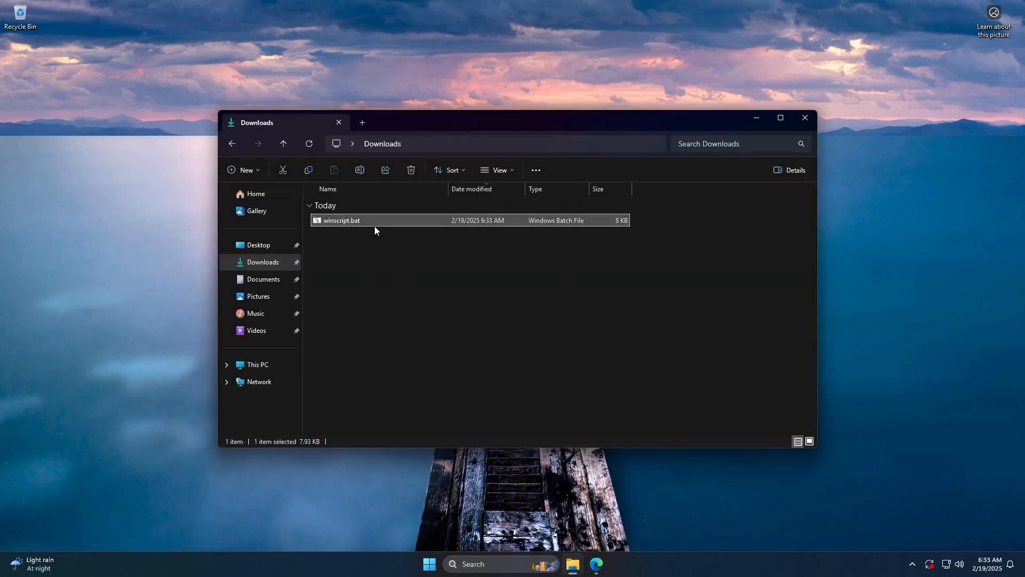
{"action": "left_click", "coordinate": [472, 291]}
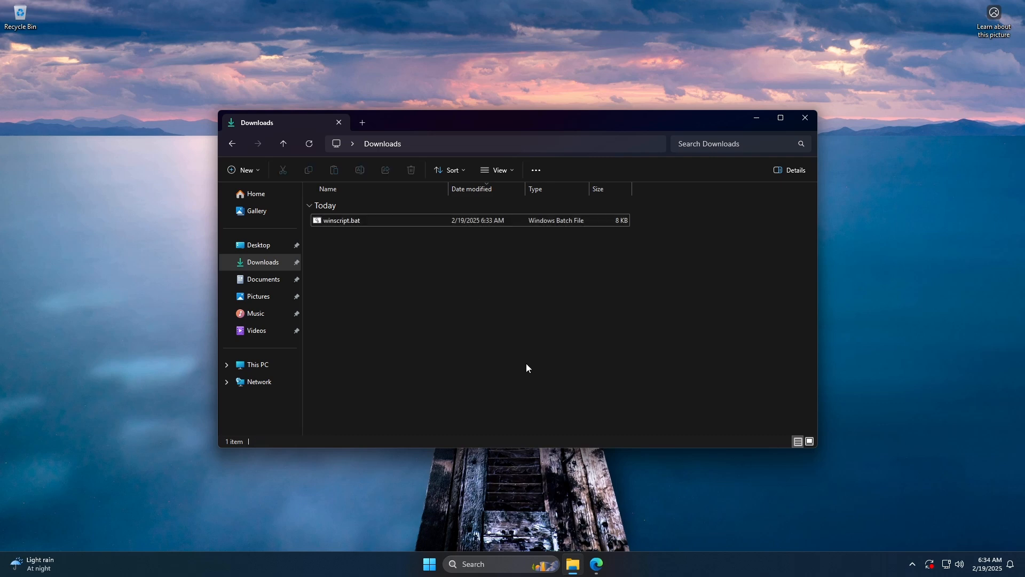
- Switch to the browser, open the Google Drive package page on Chocolatey, and copy its choco install googledrive command
{"action": "left_click", "coordinate": [596, 566]}
{"action": "left_click", "coordinate": [225, 150]}
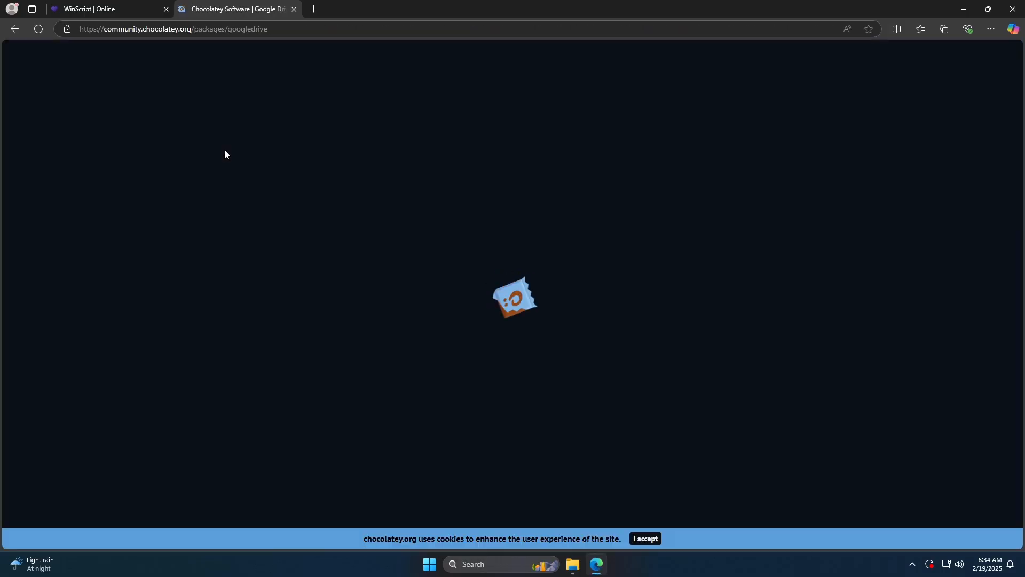
{"action": "left_click", "coordinate": [702, 462]}
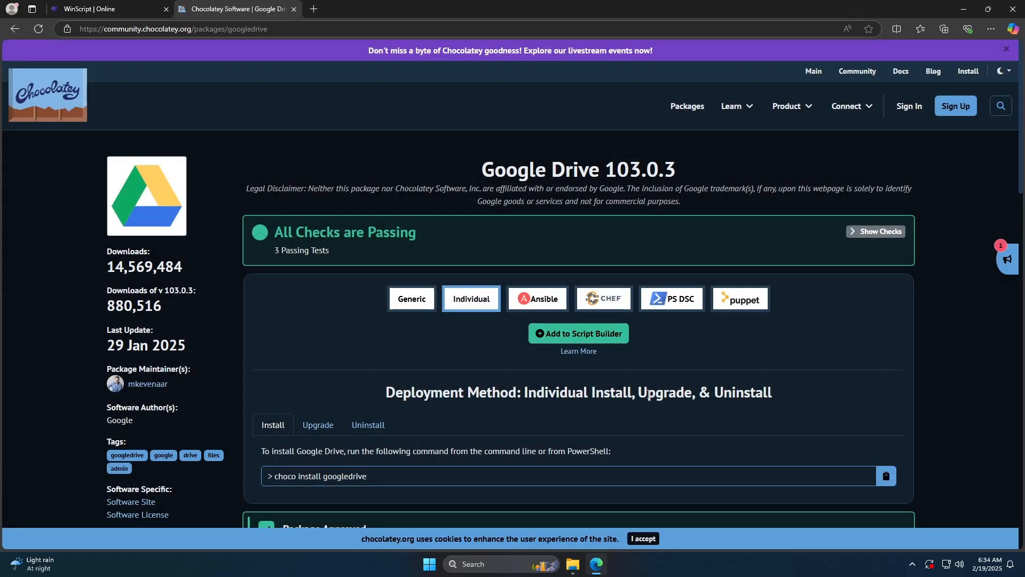
{"action": "scroll", "coordinate": [610, 369], "scroll_direction": "down", "scroll_amount": 2}
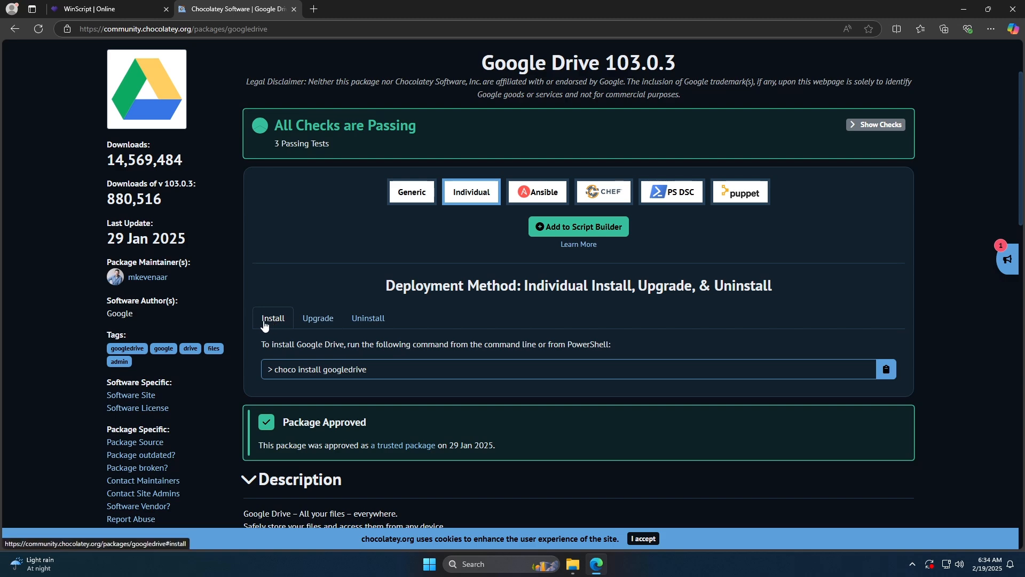
{"action": "left_click", "coordinate": [886, 369]}
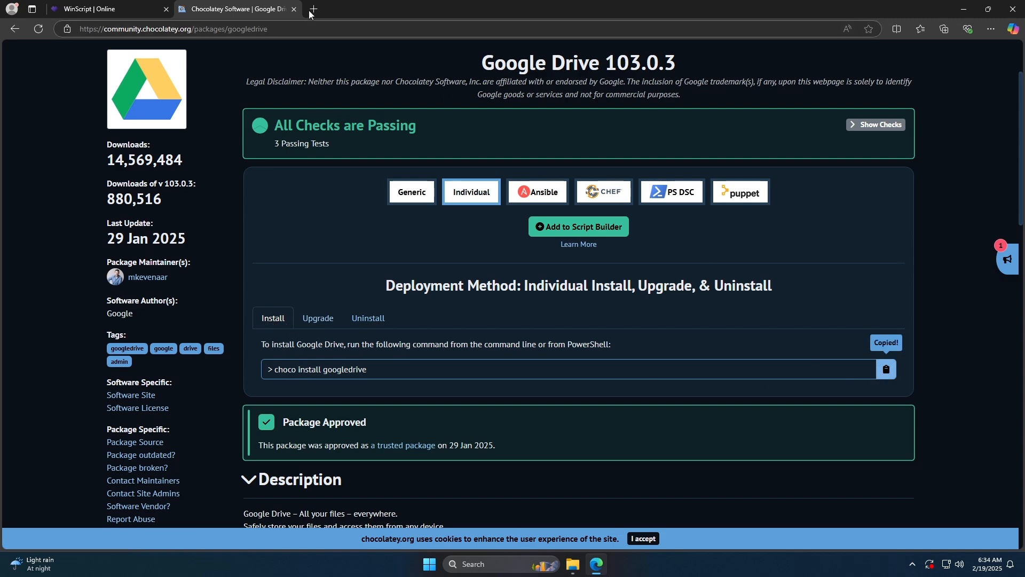
- Paste the install command into a new browser tab's address field, copy only the package name googledrive, and minimize the browser
{"action": "key", "text": "ctrl+t"}
{"action": "key", "text": "ctrl+v"}
{"action": "right_click", "coordinate": [144, 30]}
{"action": "left_click", "coordinate": [185, 130]}
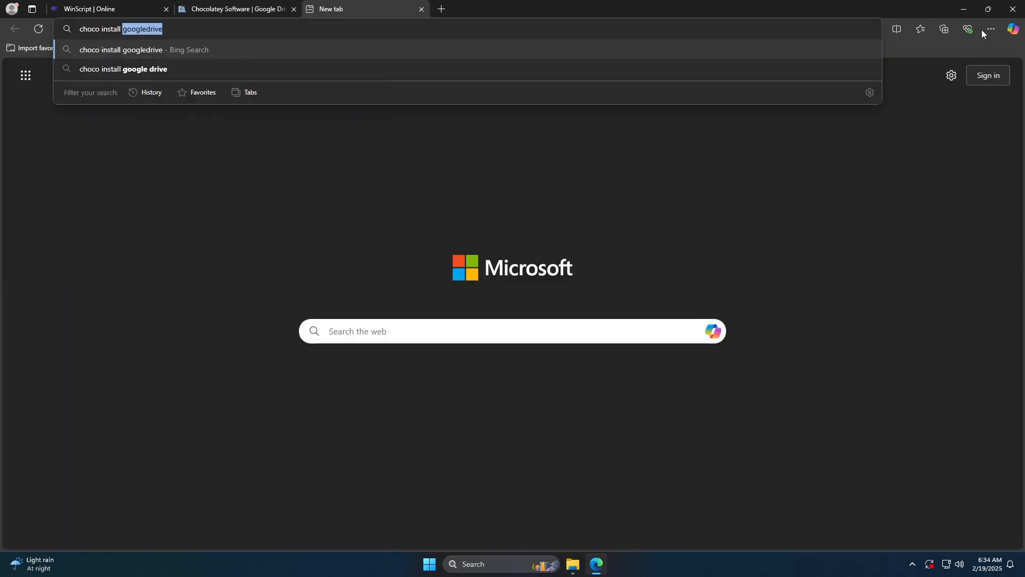
{"action": "left_click", "coordinate": [967, 12]}
- Open winscript.bat in Notepad and append googledrive to the echoed app list below "Installing these apps"
{"action": "left_click", "coordinate": [476, 219]}
{"action": "right_click", "coordinate": [477, 219]}
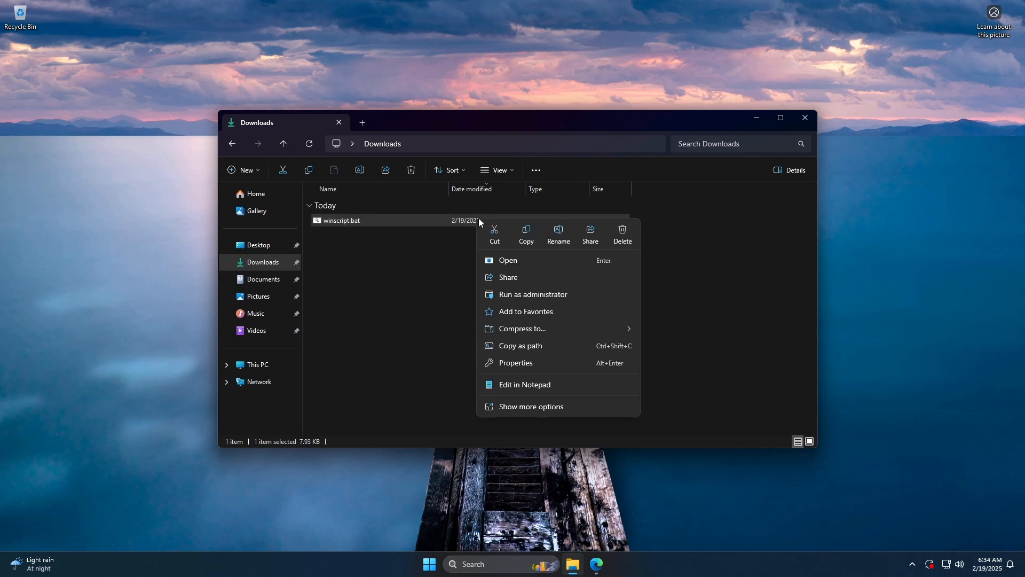
{"action": "left_click", "coordinate": [529, 389]}
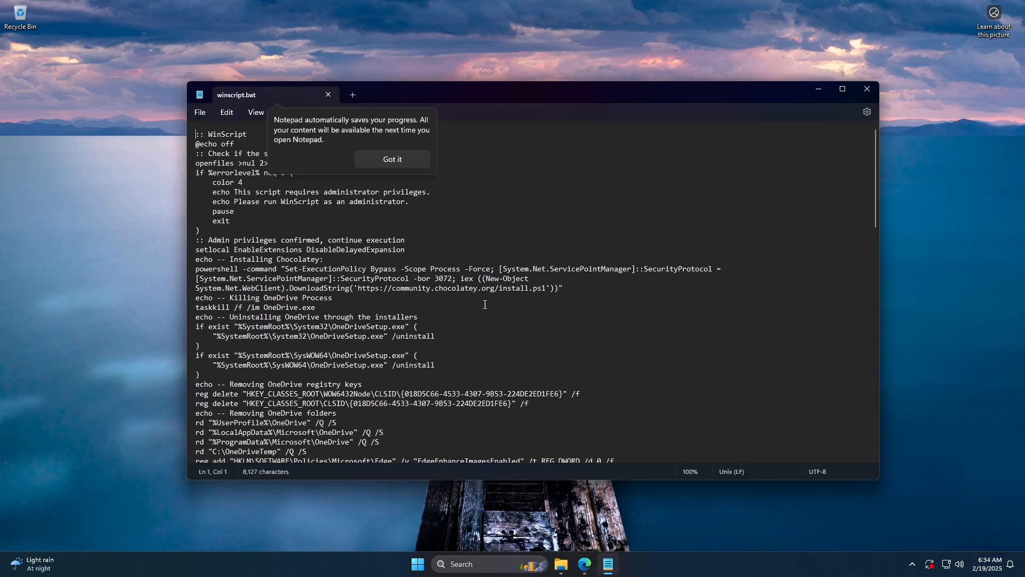
{"action": "scroll", "coordinate": [484, 305], "scroll_direction": "down", "scroll_amount": 20}
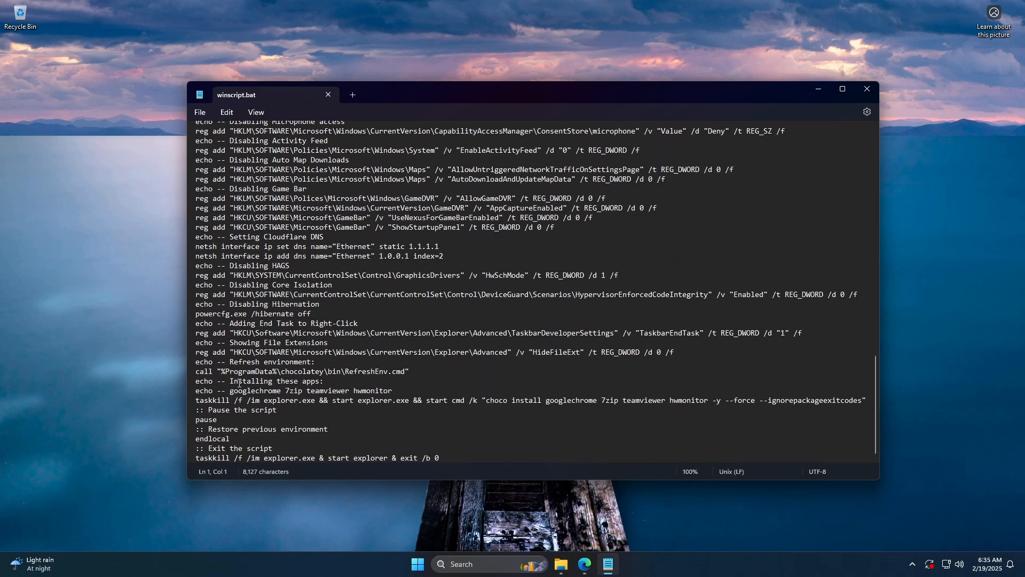
{"action": "left_click_drag", "start_coordinate": [197, 381], "coordinate": [326, 382]}
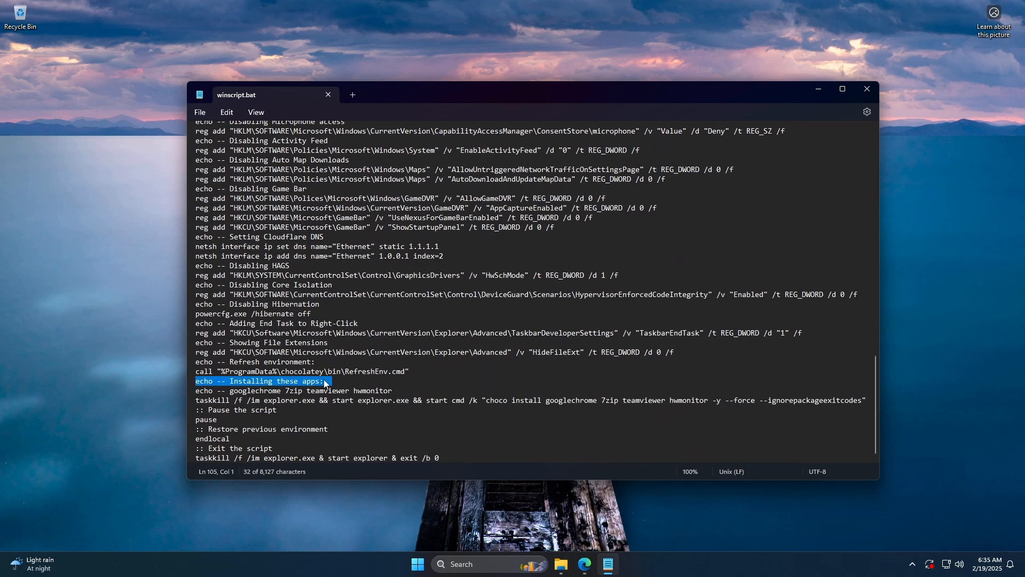
{"action": "left_click", "coordinate": [326, 383]}
{"action": "left_click", "coordinate": [405, 390]}
{"action": "key", "text": "ctrl+v"}
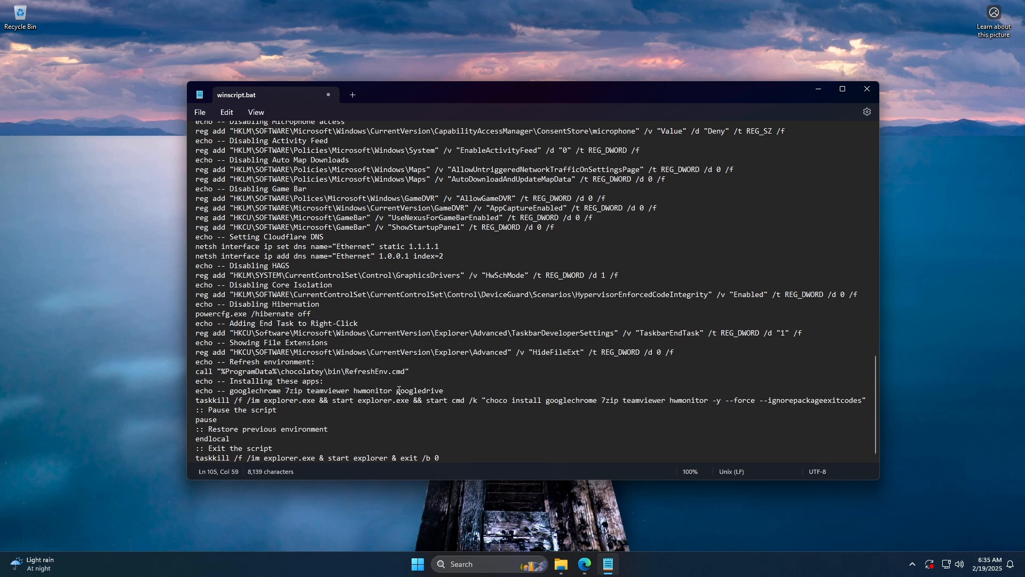
- Add googledrive after hwmonitor in the script's choco install command and save winscript.bat
{"action": "left_click_drag", "start_coordinate": [487, 404], "coordinate": [708, 402]}
{"action": "left_click", "coordinate": [708, 402]}
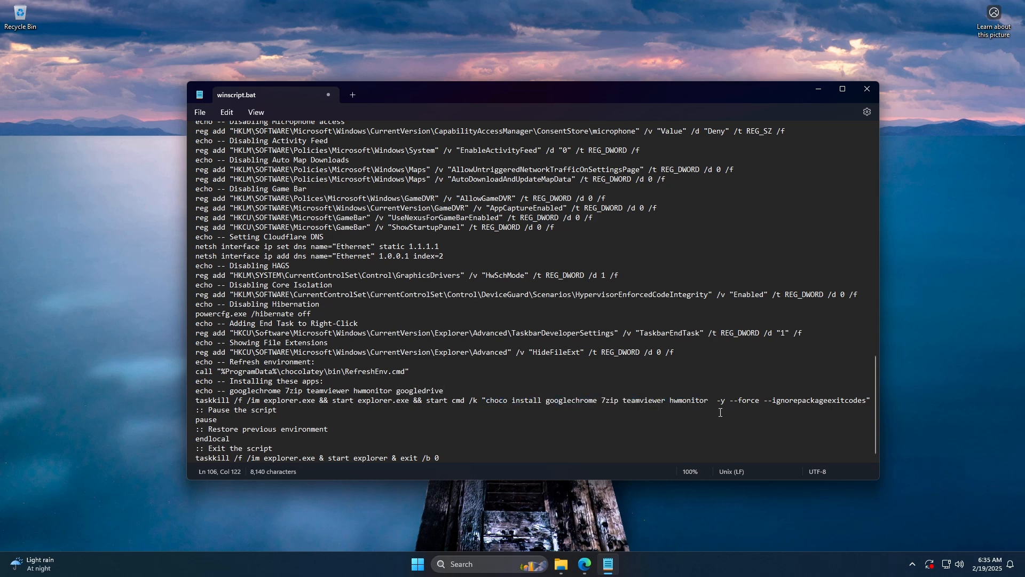
{"action": "key", "text": "ctrl+v"}
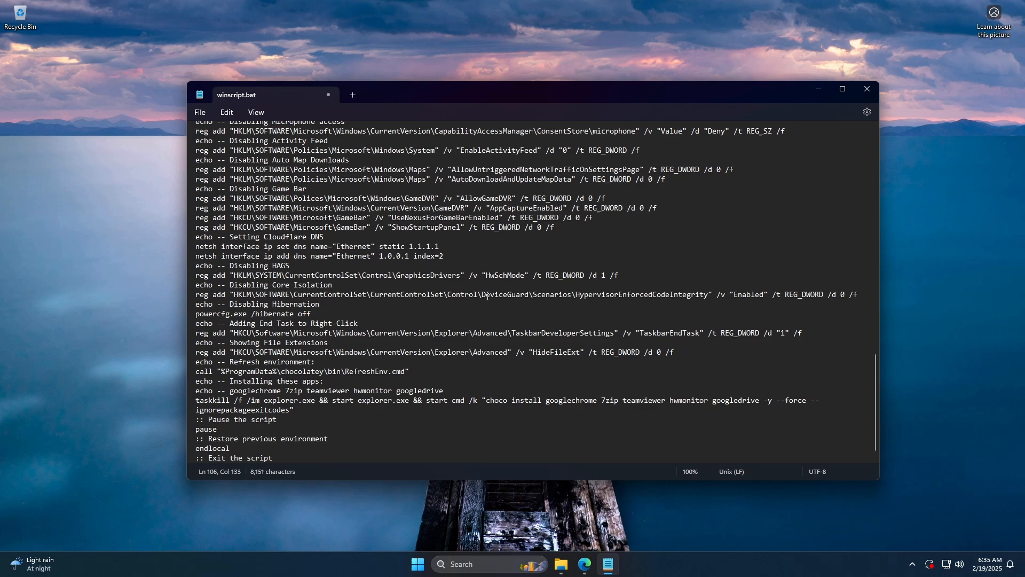
{"action": "left_click", "coordinate": [200, 113]}
{"action": "left_click", "coordinate": [214, 187]}
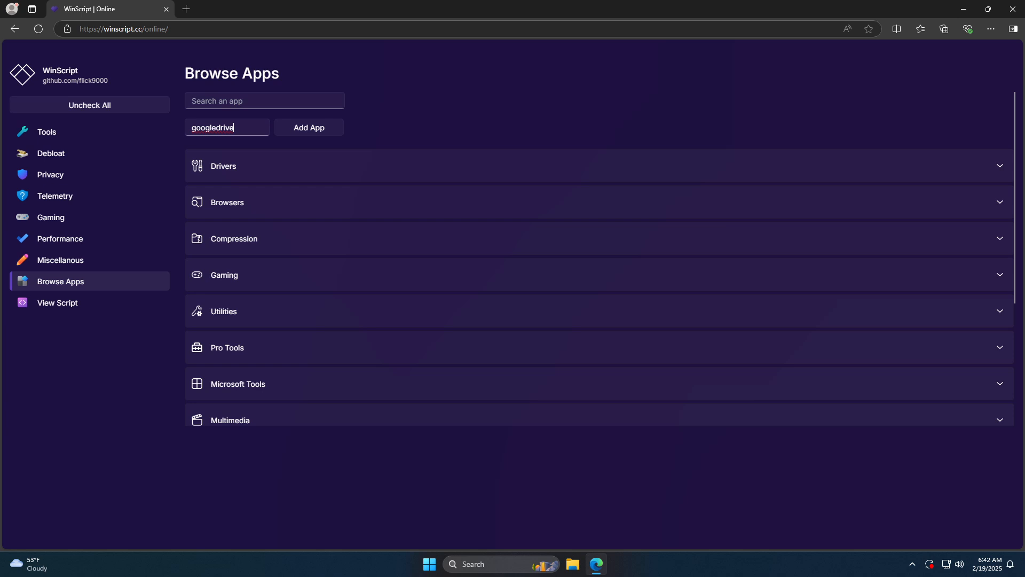
- Add googledrive as a manual package in WinScript's Browse Apps section in the browser
{"action": "key", "text": "Return"}
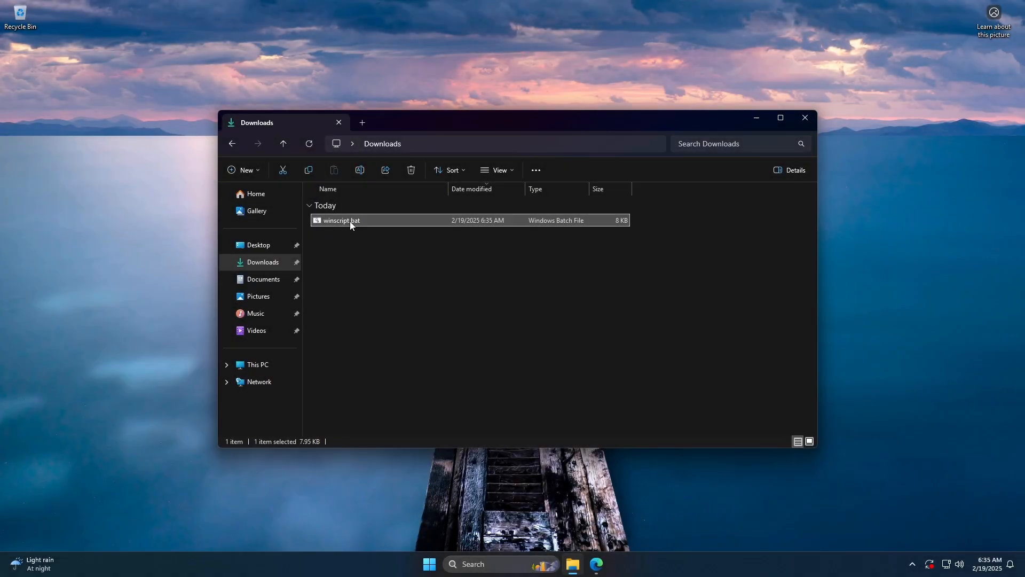
- Run winscript.bat from Downloads as administrator, allow the elevation request, minimize the folder window, and move the script console toward the screen's center
{"action": "right_click", "coordinate": [351, 221]}
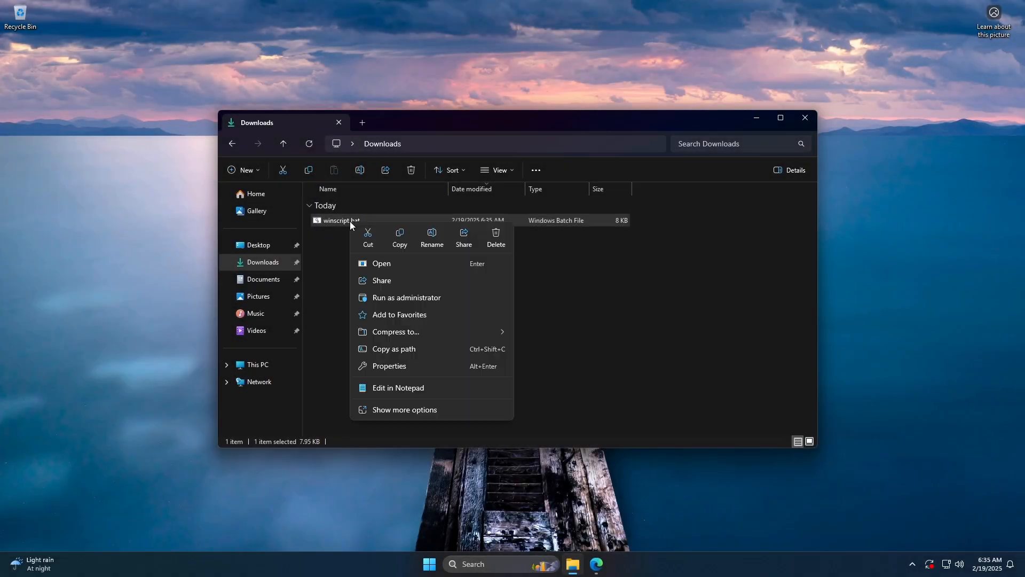
{"action": "left_click", "coordinate": [389, 301]}
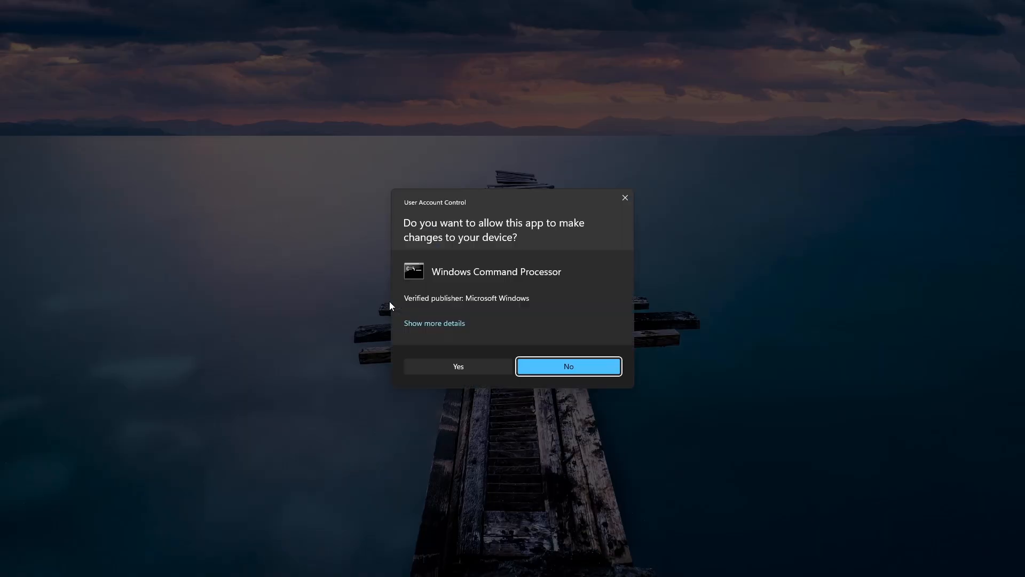
{"action": "left_click", "coordinate": [457, 366]}
{"action": "left_click", "coordinate": [761, 122]}
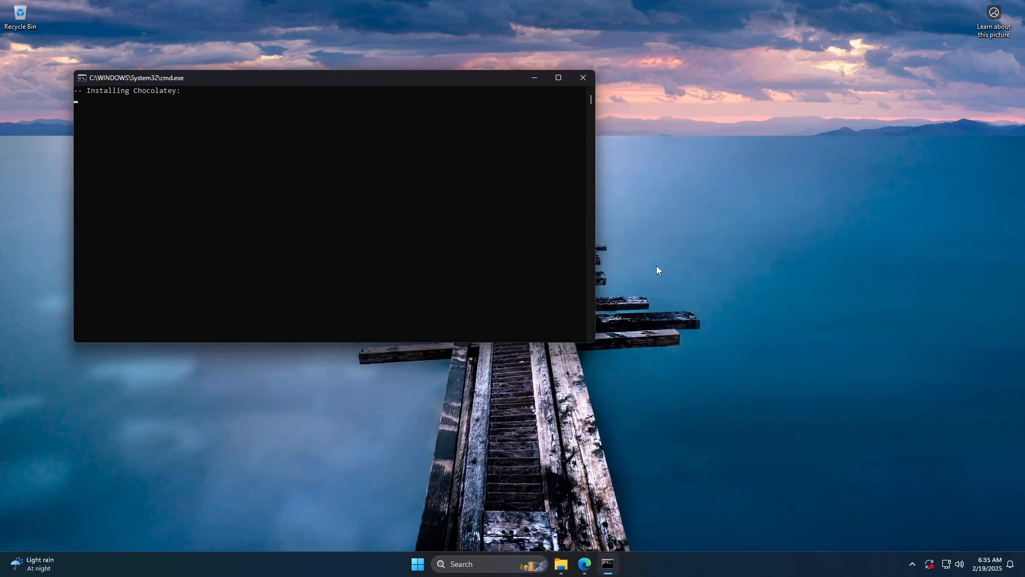
{"action": "left_click_drag", "start_coordinate": [404, 78], "coordinate": [590, 122]}
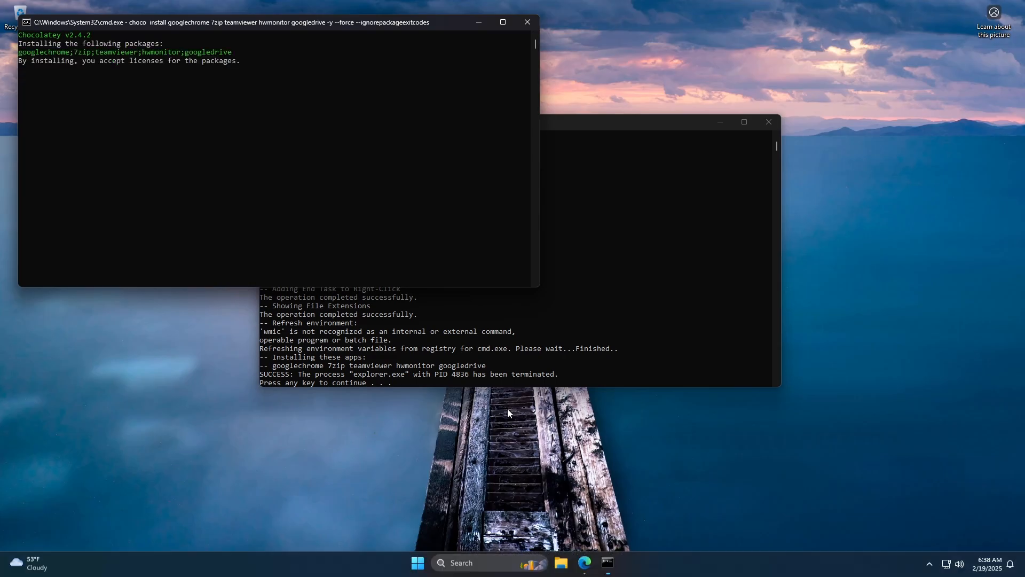
- Move the Chocolatey install console over the script window, let the package installation finish, and close both command windows
{"action": "left_click_drag", "start_coordinate": [335, 29], "coordinate": [567, 132]}
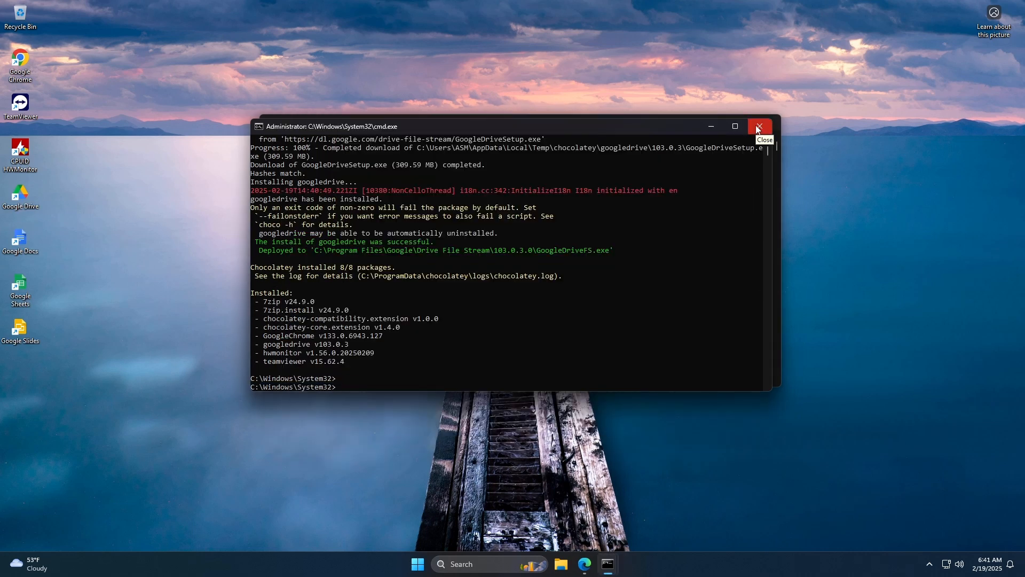
{"action": "left_click", "coordinate": [760, 126]}
{"action": "key", "text": "Return"}
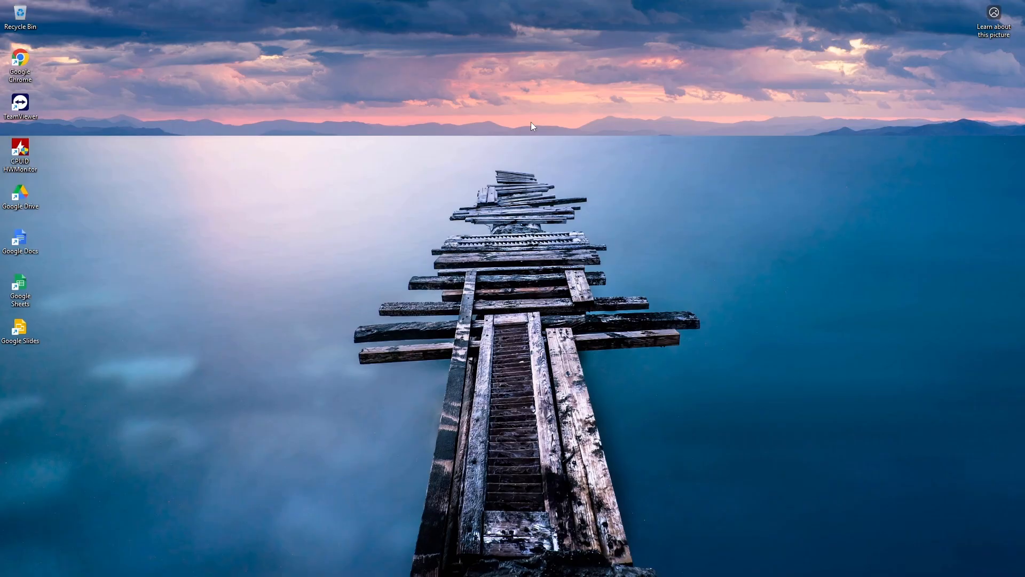